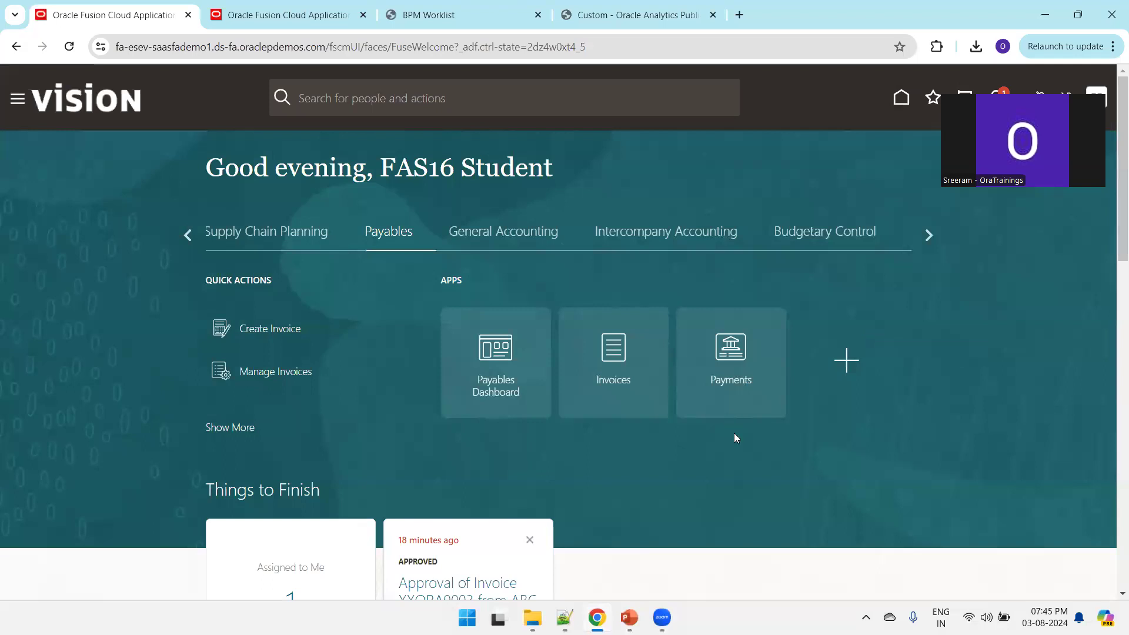
Step: Open the Invoices work area from the Payables home page
{"action": "left_click", "coordinate": [638, 376]}
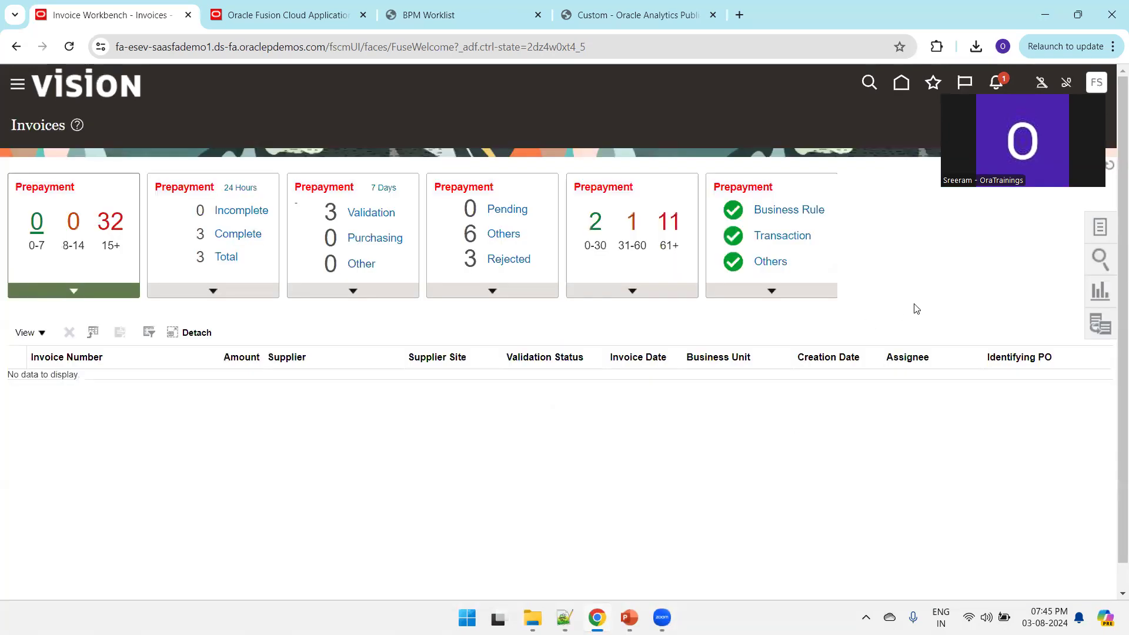
Step: Start a new invoice numbered XXORA0005 in USD for an amount of 20
{"action": "left_click", "coordinate": [1099, 224]}
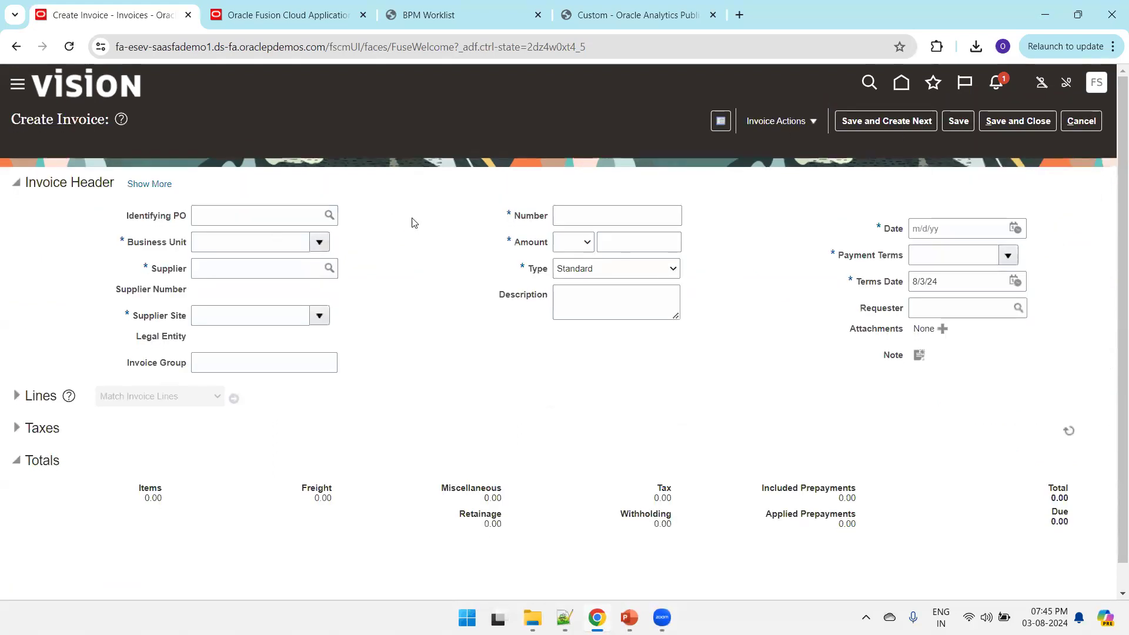
{"action": "left_click", "coordinate": [602, 221]}
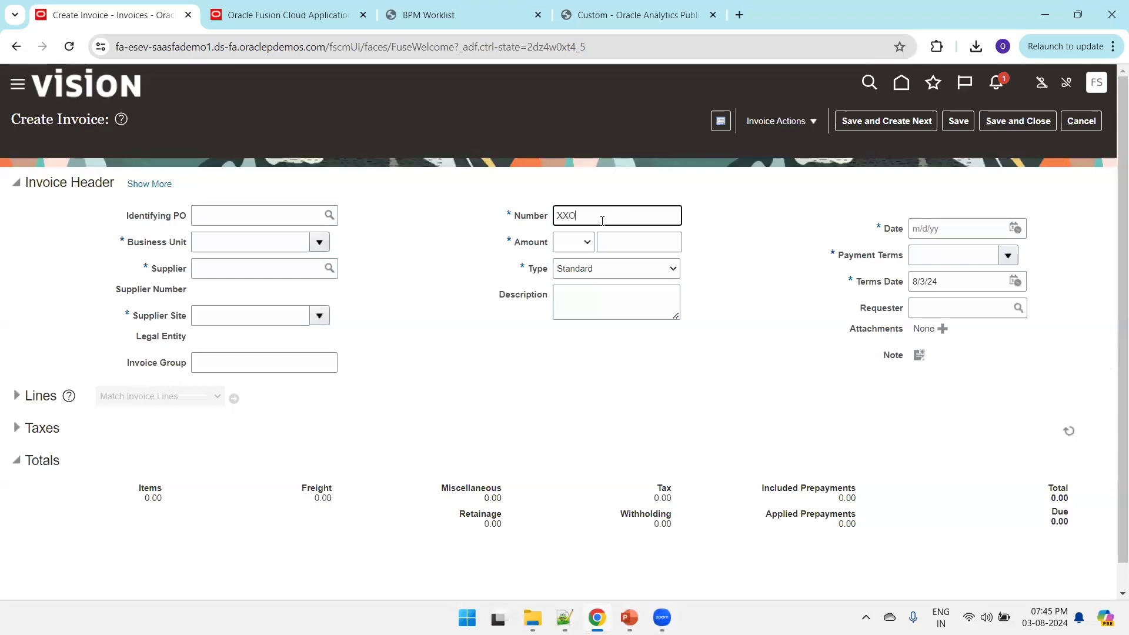
{"action": "type", "text": "XXORA0005"}
{"action": "key", "text": "Tab"}
{"action": "key", "text": "u"}
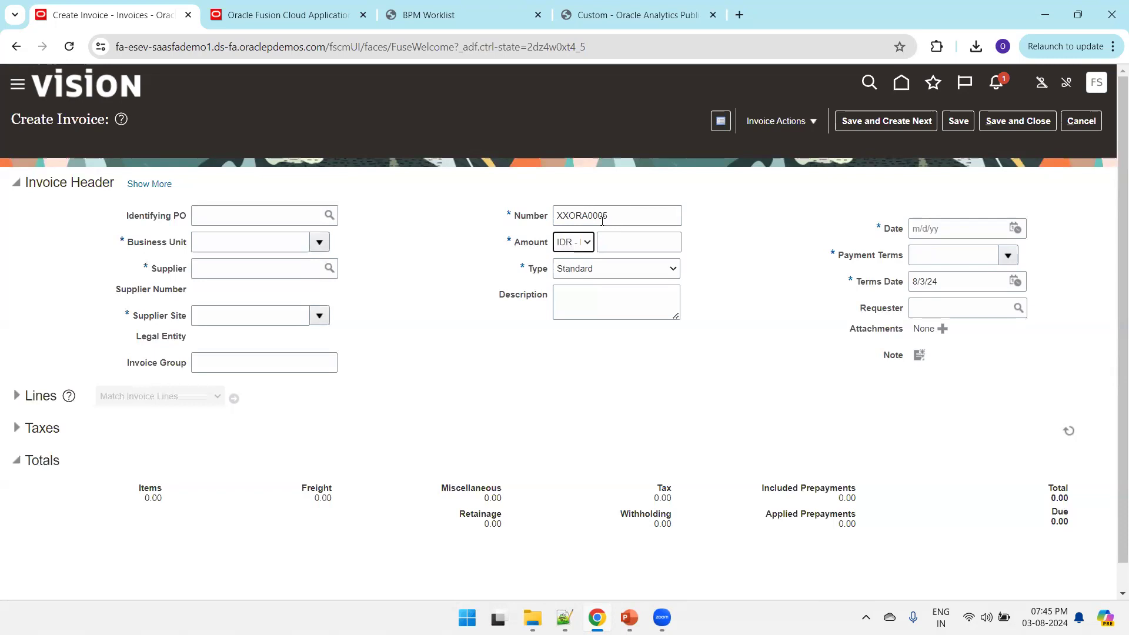
{"action": "key", "text": "Tab"}
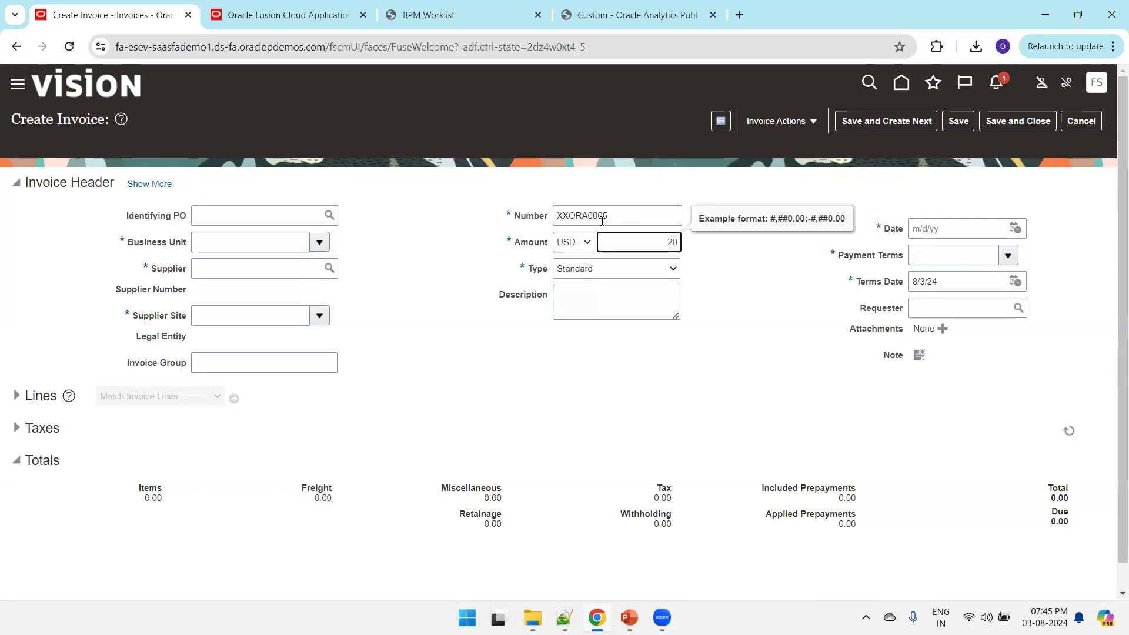
{"action": "type", "text": "20"}
Step: Set the business unit to US1 Business Unit and the supplier to ABC Bank
{"action": "left_click", "coordinate": [208, 245]}
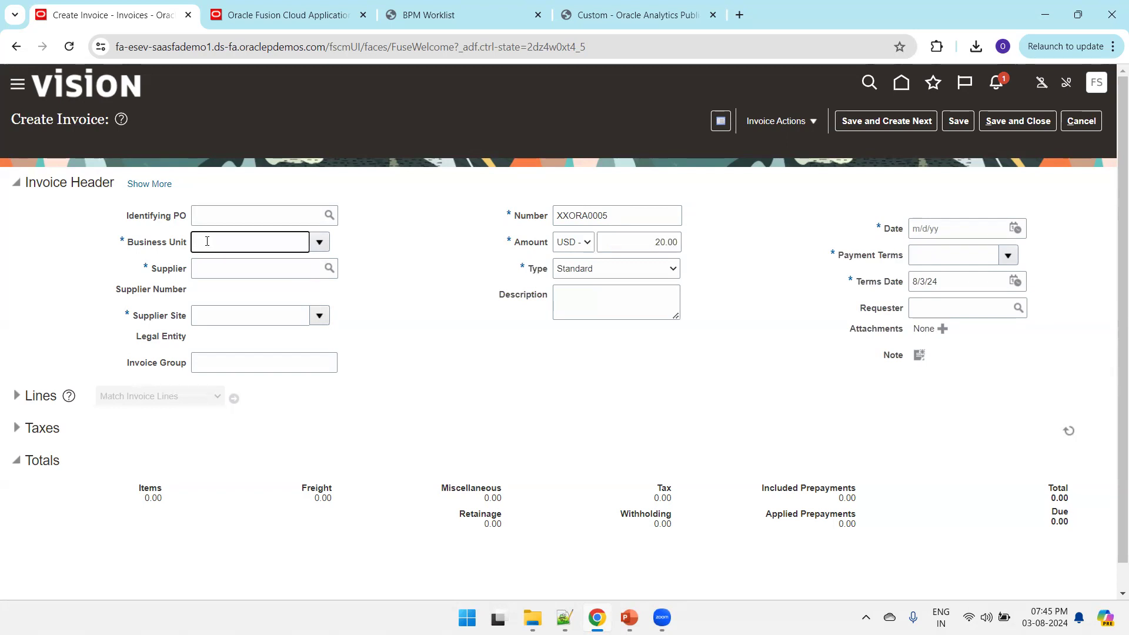
{"action": "type", "text": "US1"}
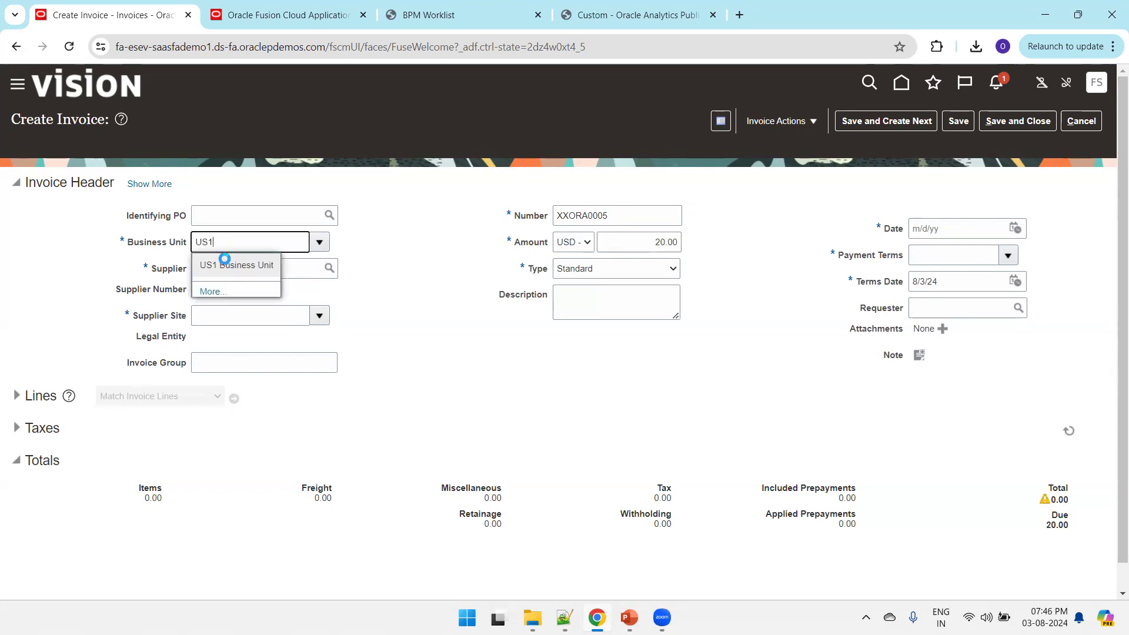
{"action": "left_click", "coordinate": [222, 254]}
{"action": "left_click", "coordinate": [226, 258]}
{"action": "type", "text": "ABC B"}
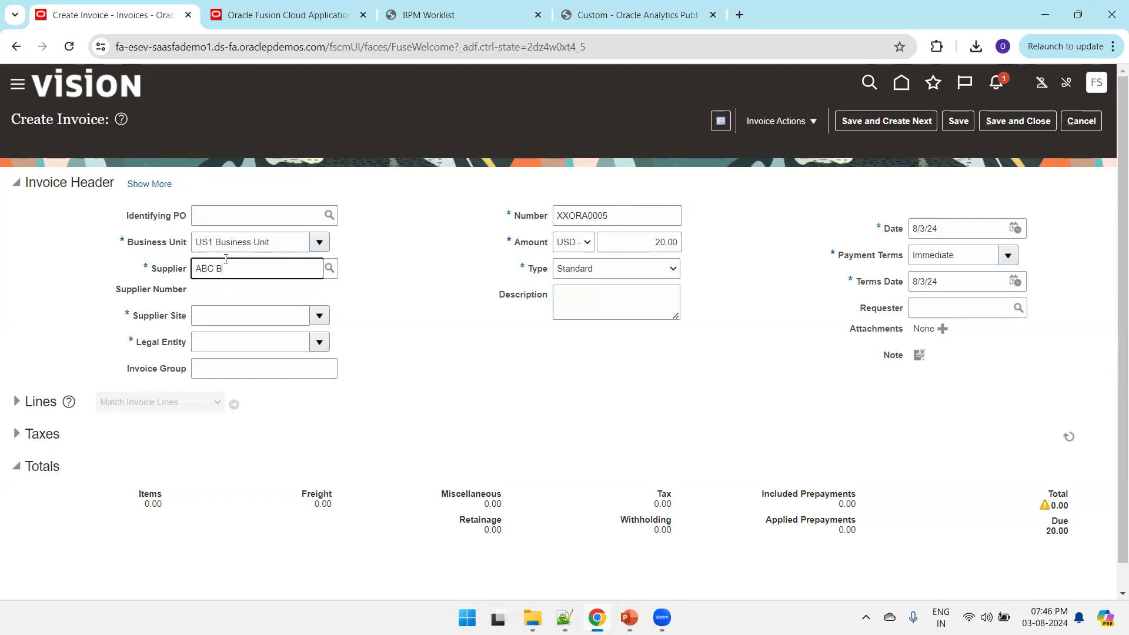
{"action": "type", "text": "ank"}
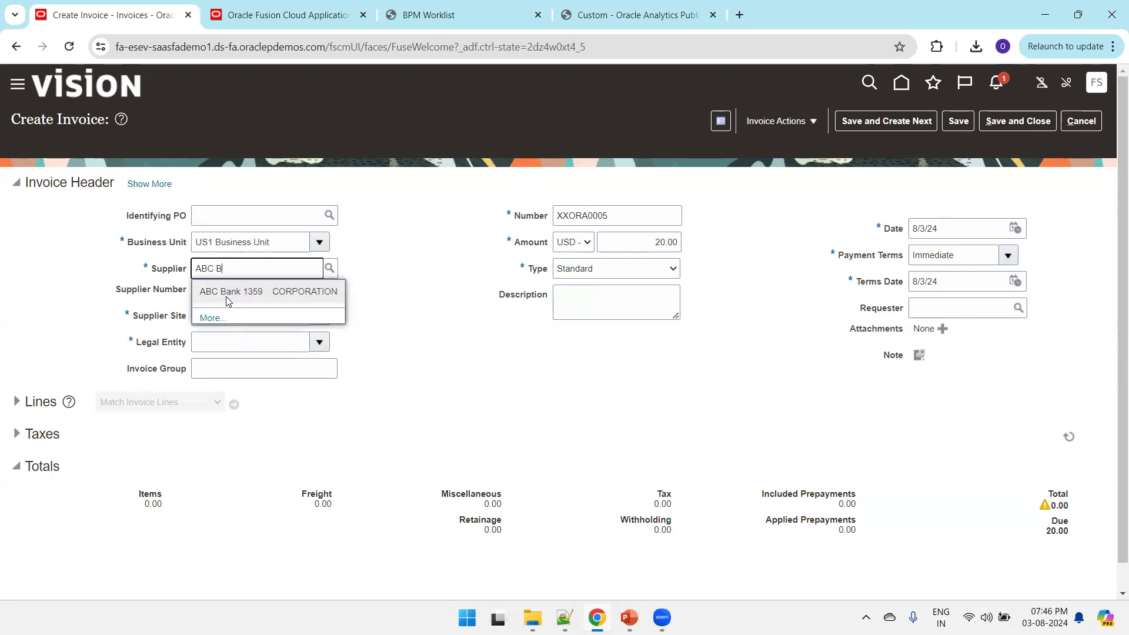
{"action": "left_click", "coordinate": [16, 401]}
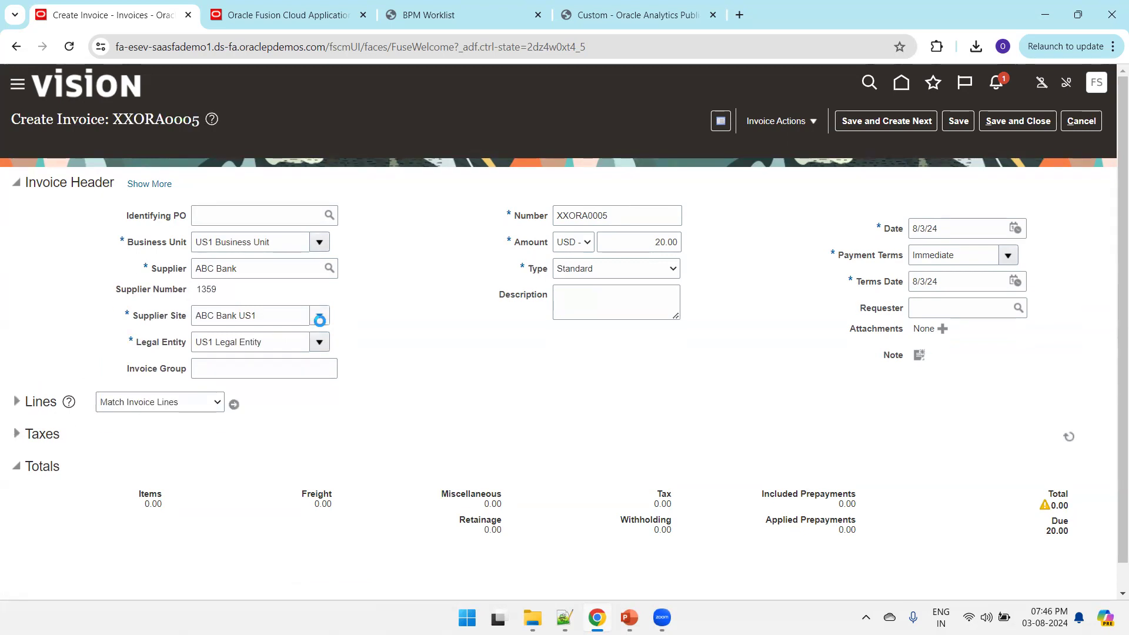
Step: Add a 20.00 amount on invoice line 1 and save the invoice
{"action": "left_click", "coordinate": [59, 410]}
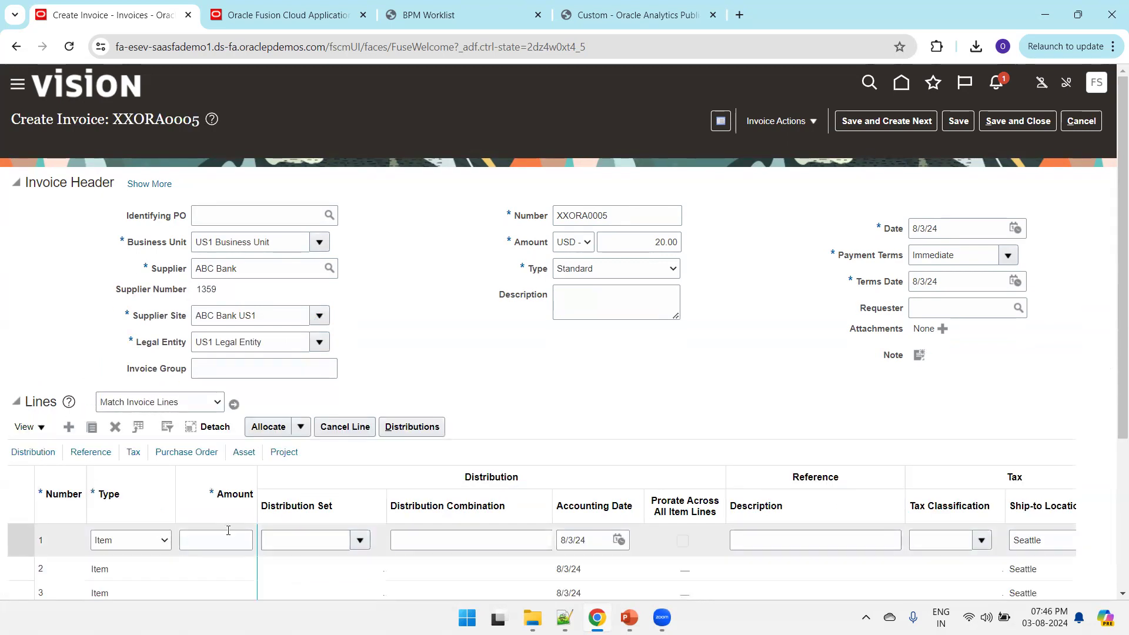
{"action": "scroll", "coordinate": [272, 283], "scroll_direction": "down", "scroll_amount": 4}
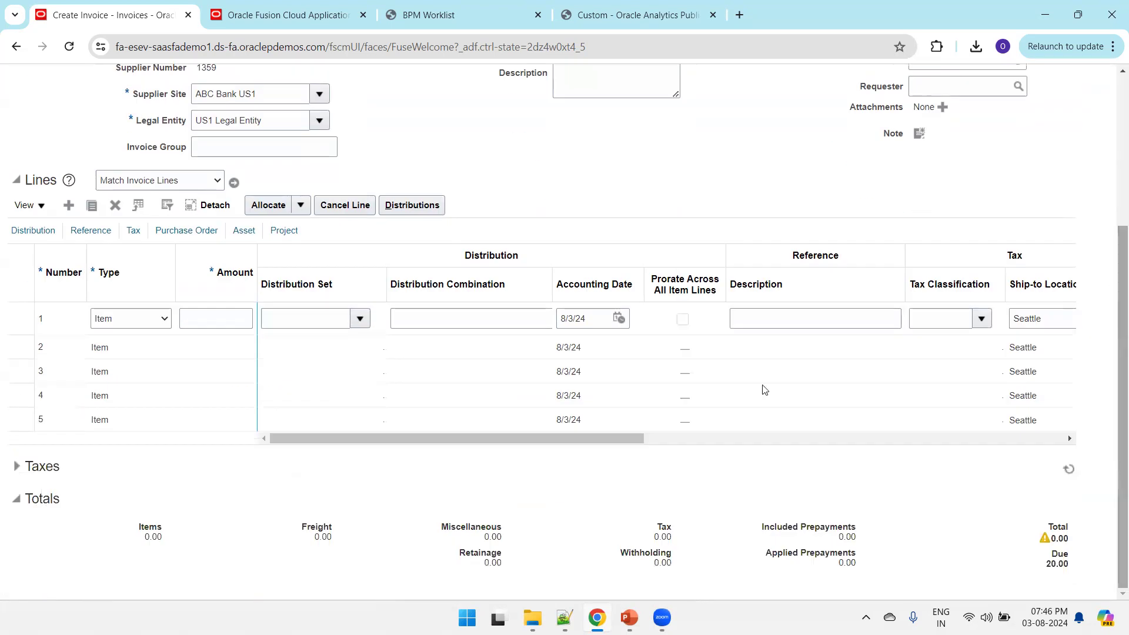
{"action": "left_click", "coordinate": [230, 320]}
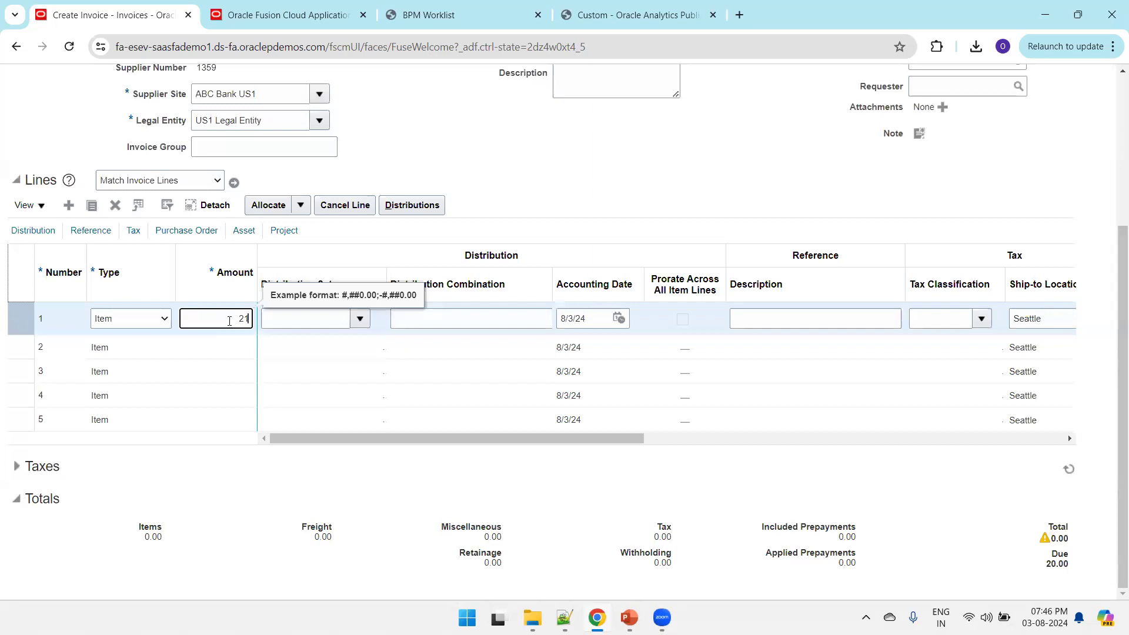
{"action": "key", "text": "Tab"}
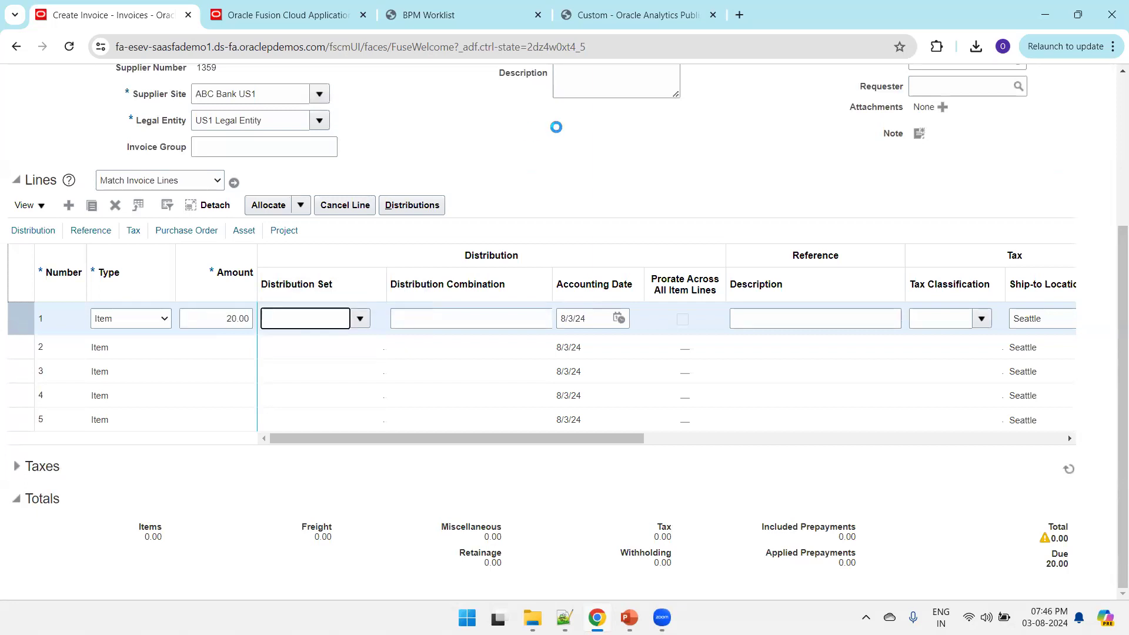
{"action": "scroll", "coordinate": [1113, 171], "scroll_direction": "up", "scroll_amount": 4}
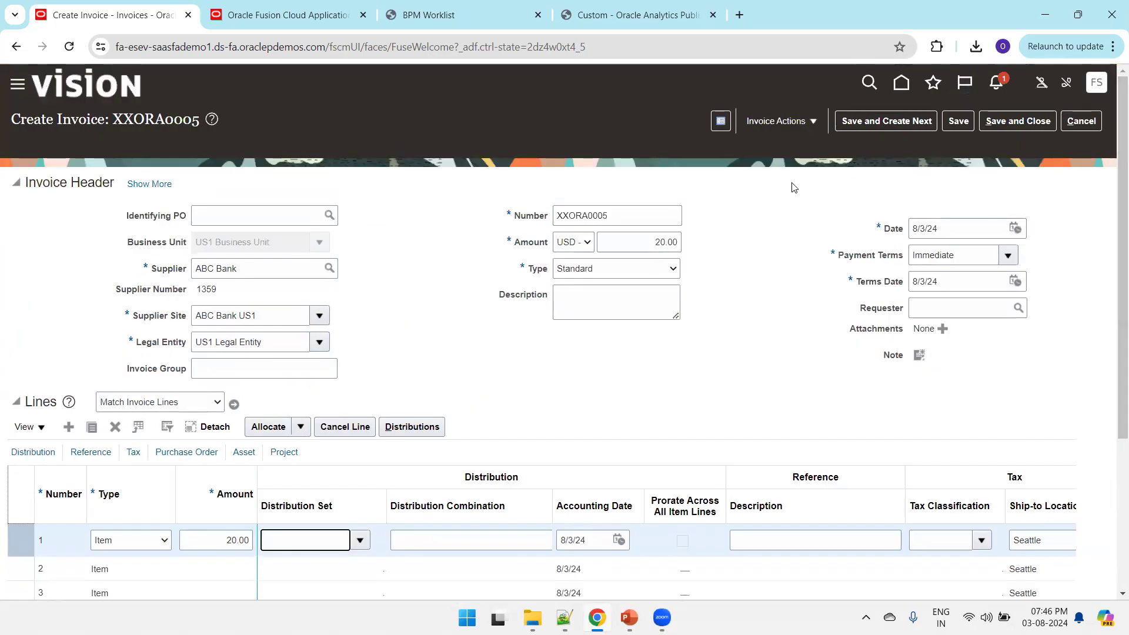
{"action": "left_click", "coordinate": [954, 121]}
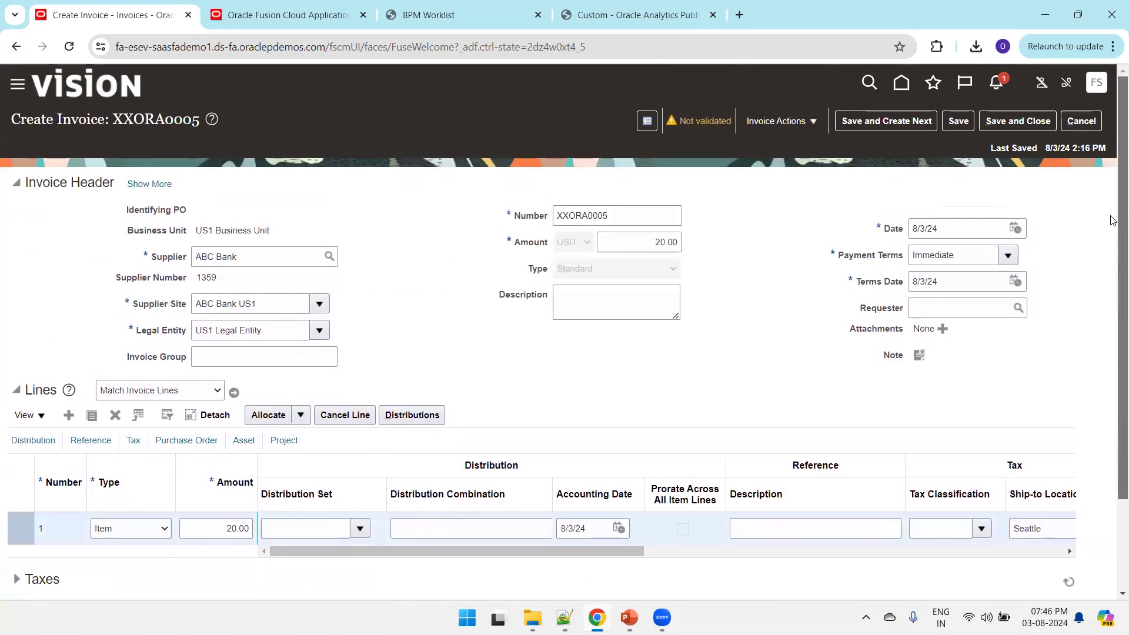
Step: Calculate tax on the invoice, then validate it
{"action": "left_click", "coordinate": [776, 121]}
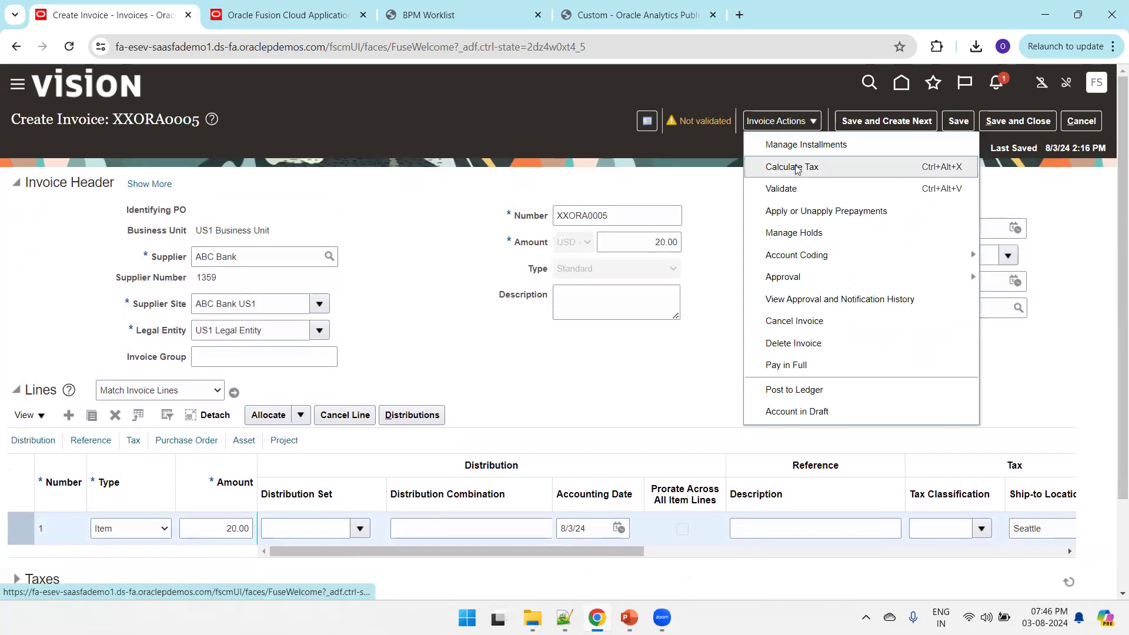
{"action": "left_click", "coordinate": [796, 168]}
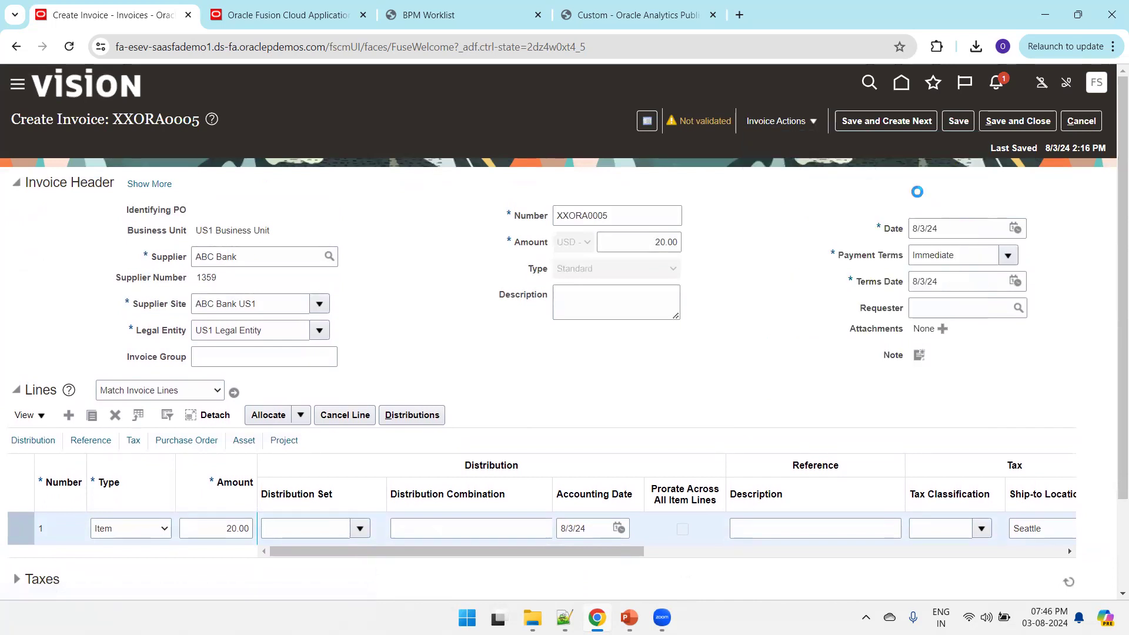
{"action": "left_click", "coordinate": [790, 121]}
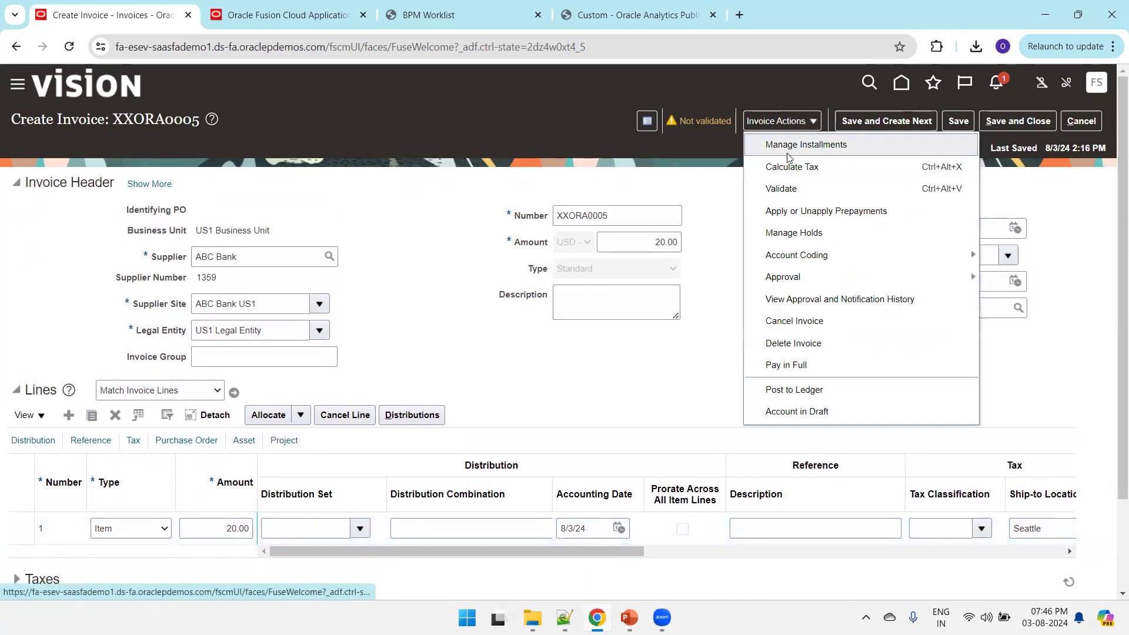
{"action": "left_click", "coordinate": [782, 187]}
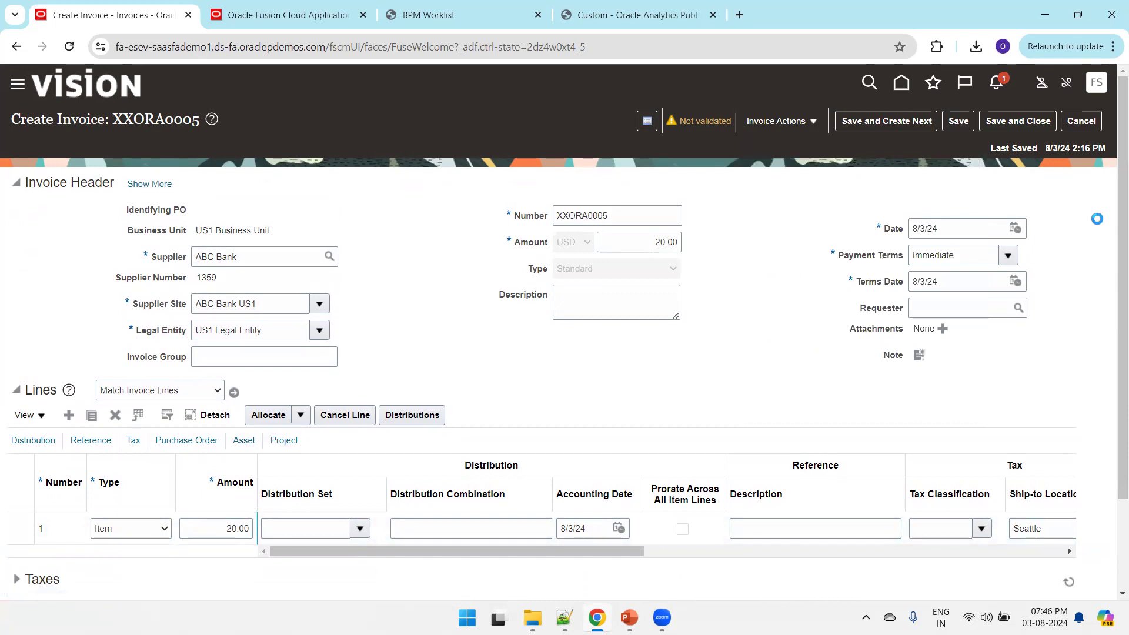
Step: Change the header amount to 21.90 and validate the invoice again
{"action": "scroll", "coordinate": [1113, 216], "scroll_direction": "down", "scroll_amount": 3}
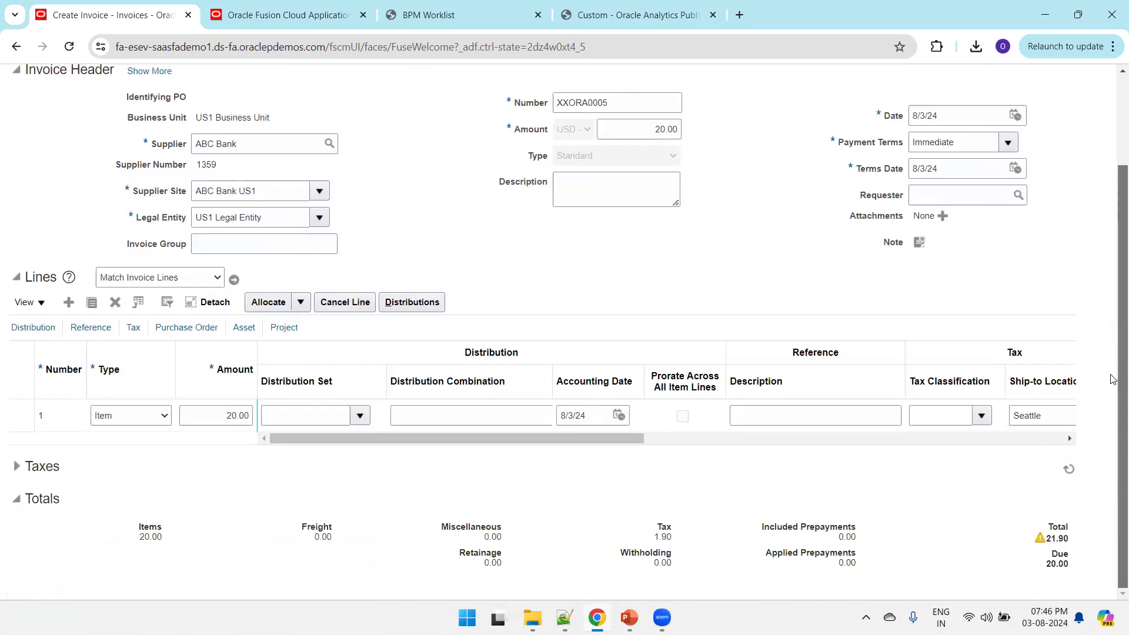
{"action": "scroll", "coordinate": [1113, 209], "scroll_direction": "up", "scroll_amount": 3}
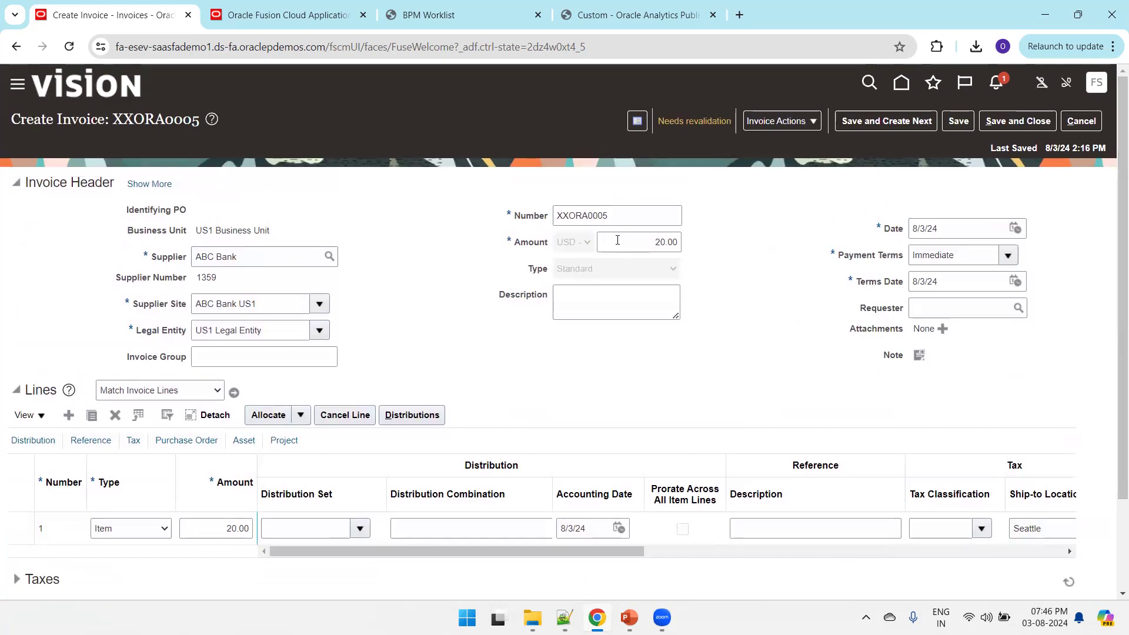
{"action": "key", "text": "Tab"}
{"action": "type", "text": "21.90"}
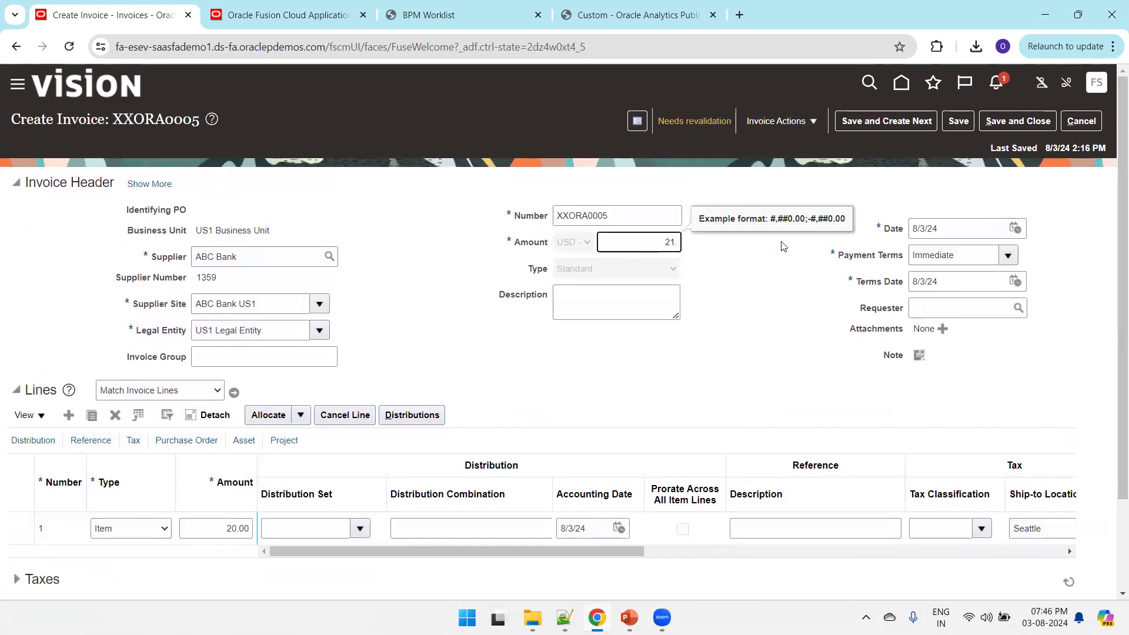
{"action": "left_click", "coordinate": [782, 121]}
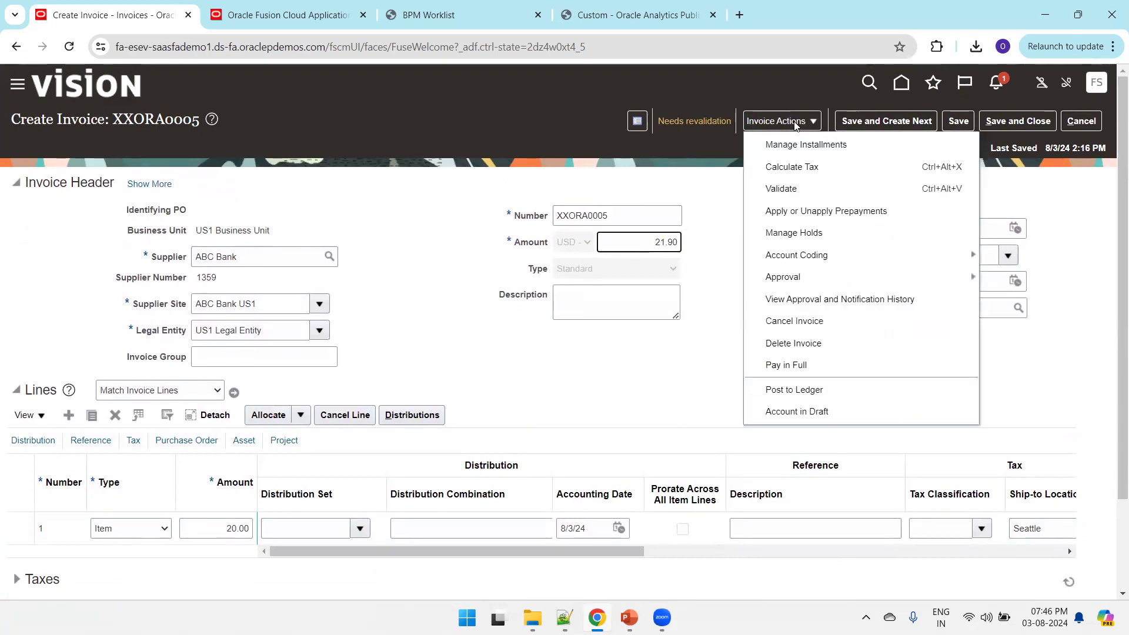
{"action": "left_click", "coordinate": [782, 186]}
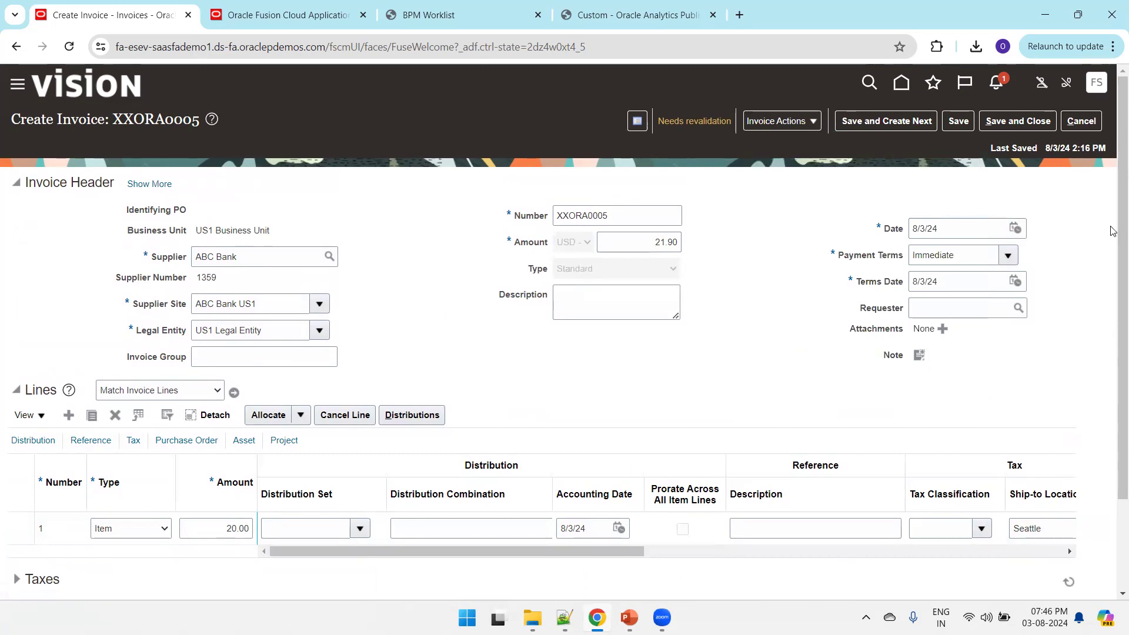
{"action": "scroll", "coordinate": [1113, 231], "scroll_direction": "down", "scroll_amount": 2}
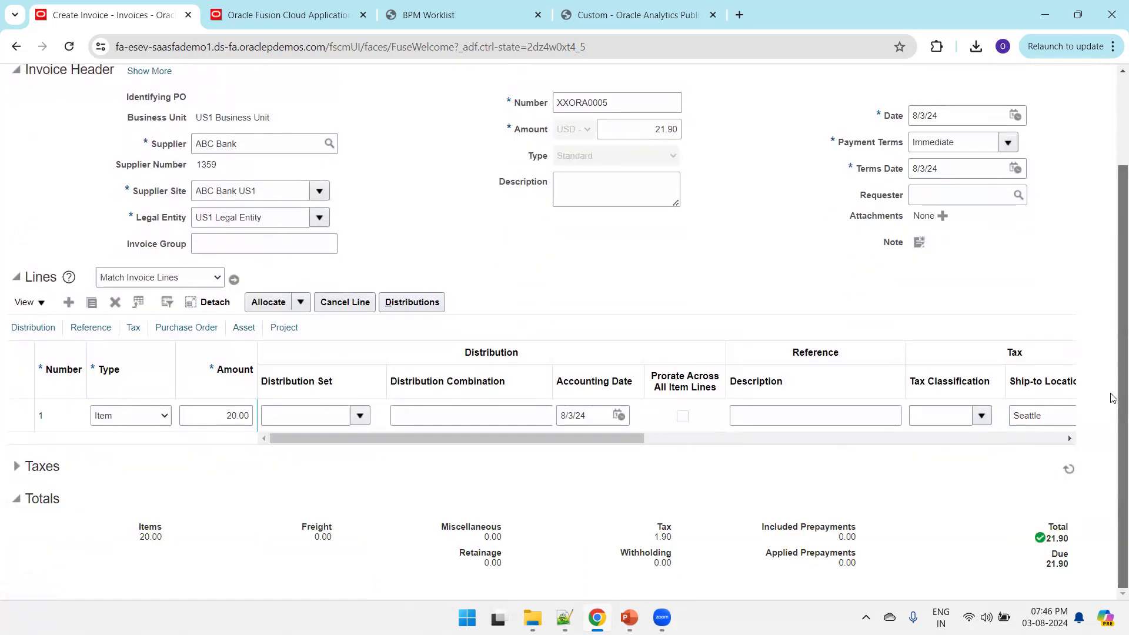
Step: Distribute line 1's full 20.00 to account combination 26232, leaving 0.00 remaining
{"action": "left_click", "coordinate": [429, 307]}
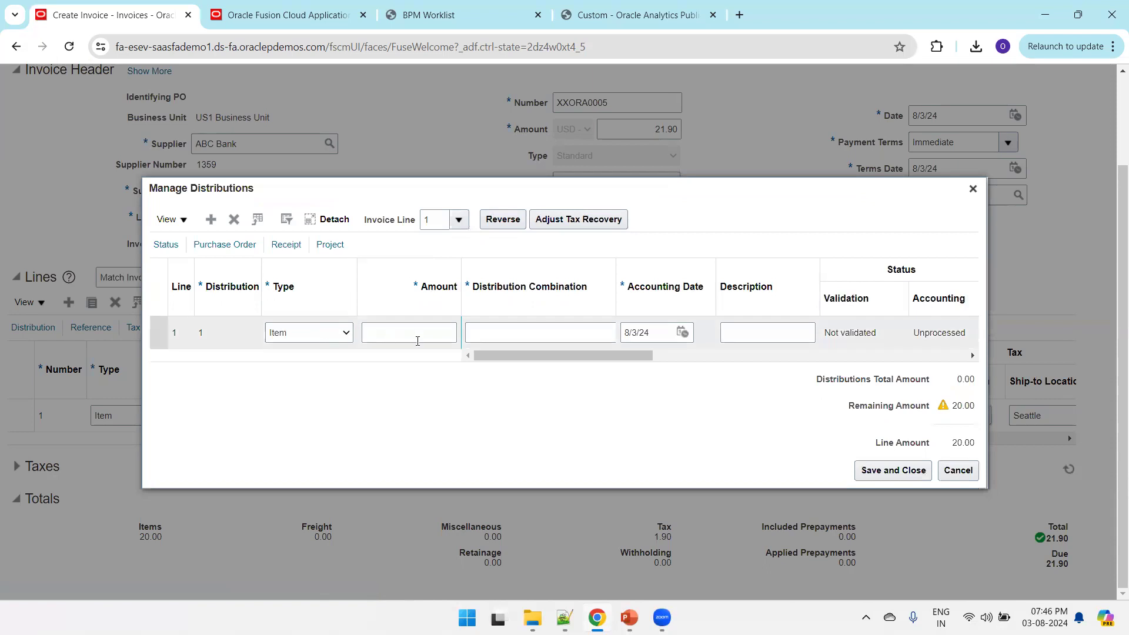
{"action": "left_click", "coordinate": [418, 341]}
{"action": "type", "text": "2"}
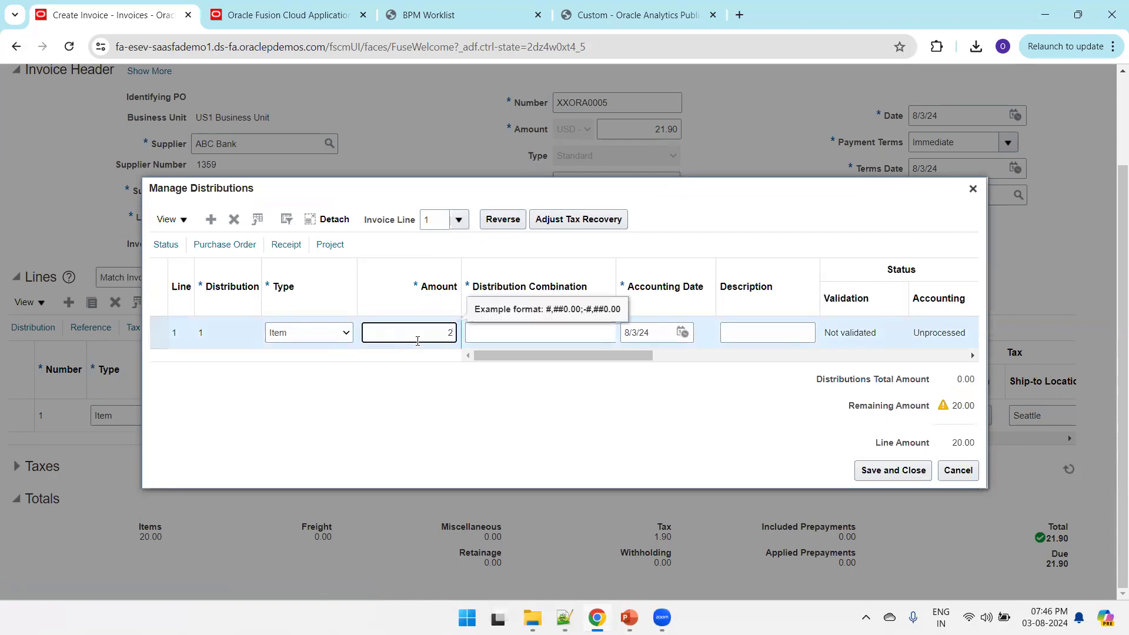
{"action": "type", "text": "0"}
{"action": "key", "text": "Tab"}
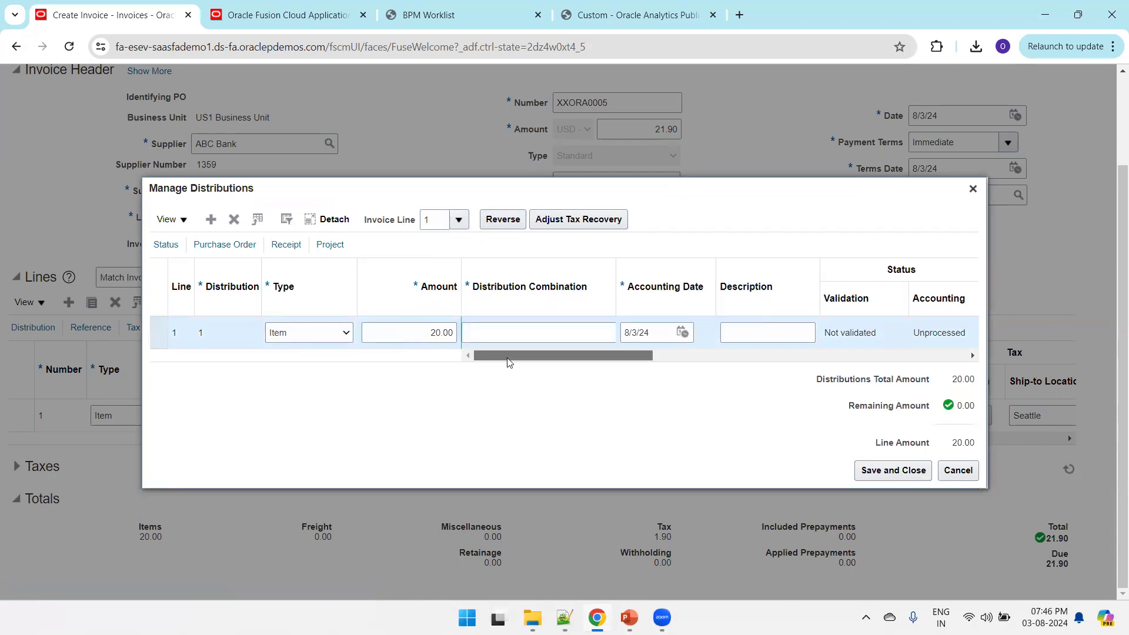
{"action": "left_click_drag", "start_coordinate": [647, 286], "coordinate": [617, 287]}
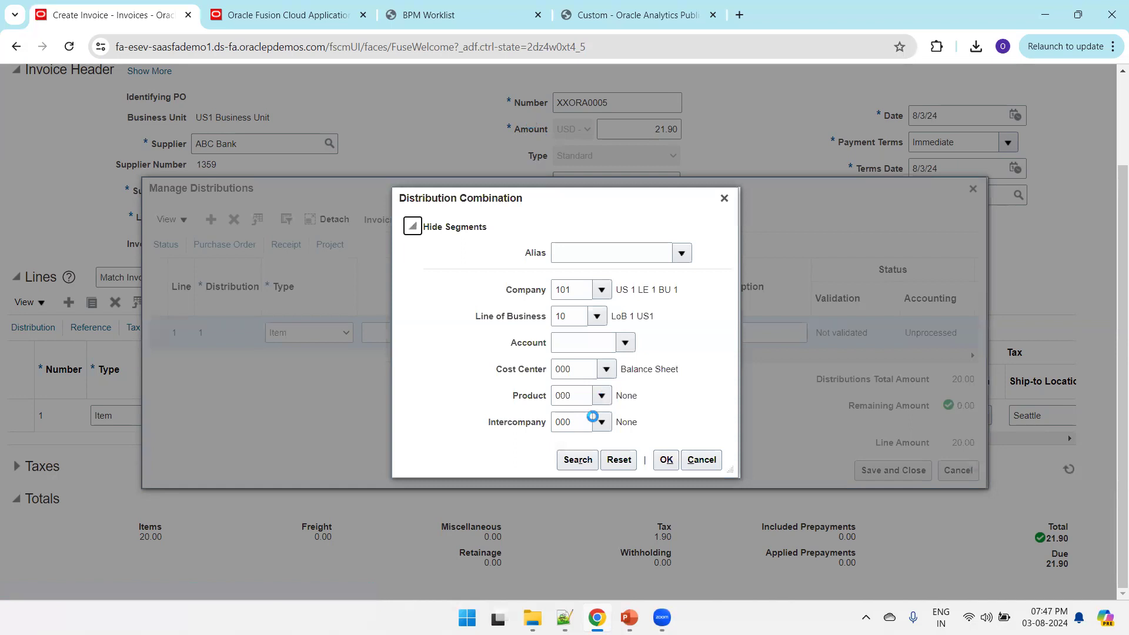
{"action": "left_click", "coordinate": [577, 454]}
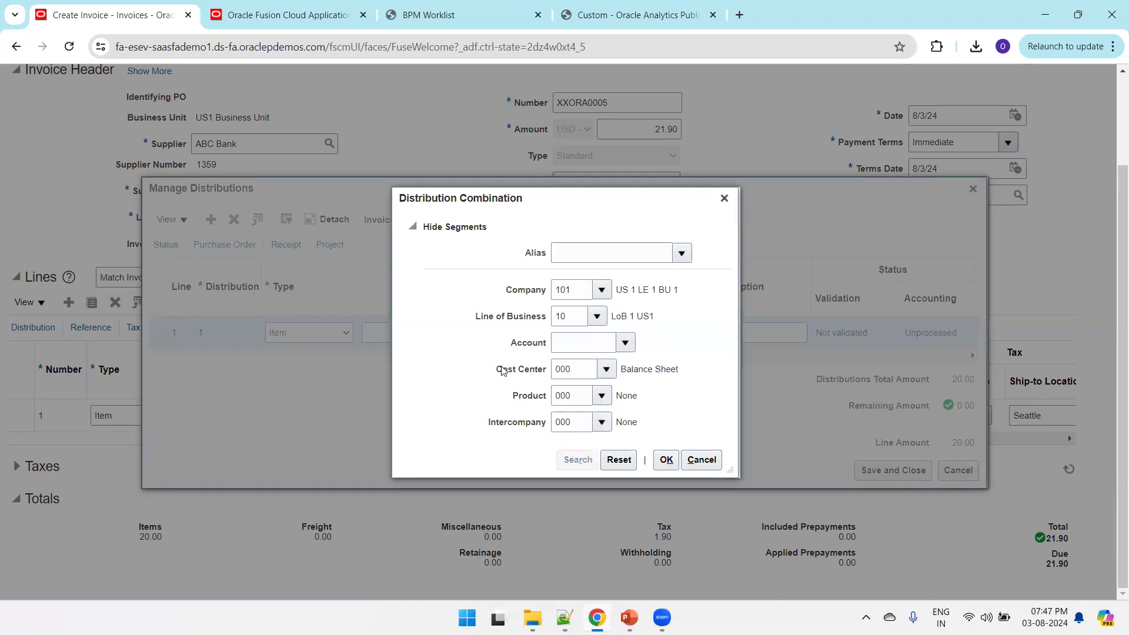
{"action": "left_click", "coordinate": [665, 553]}
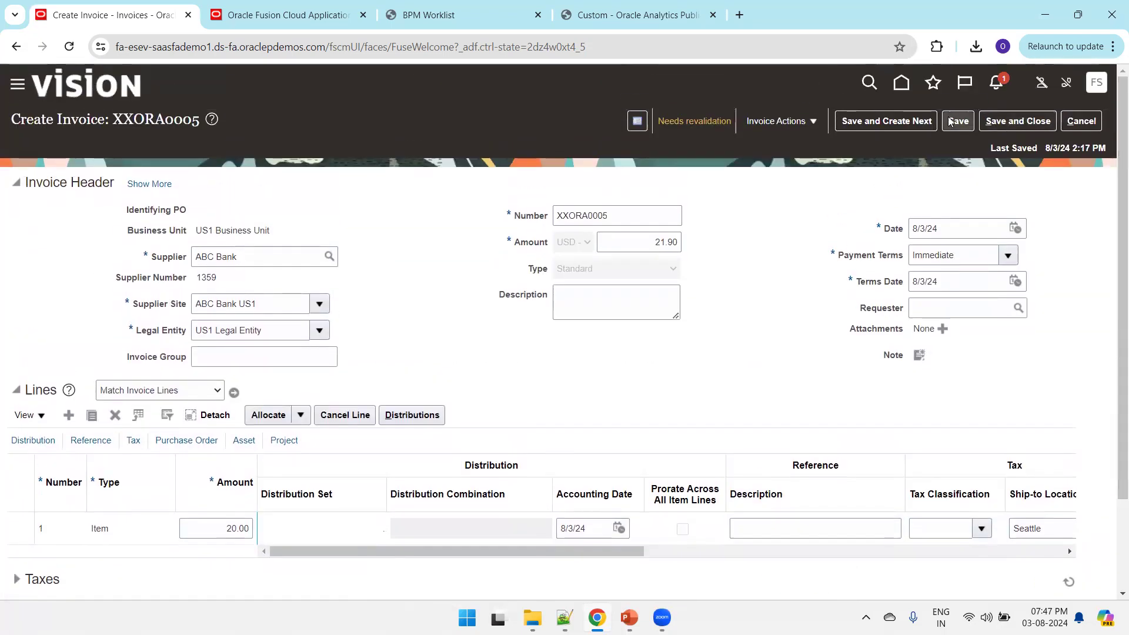
{"action": "left_click", "coordinate": [779, 121]}
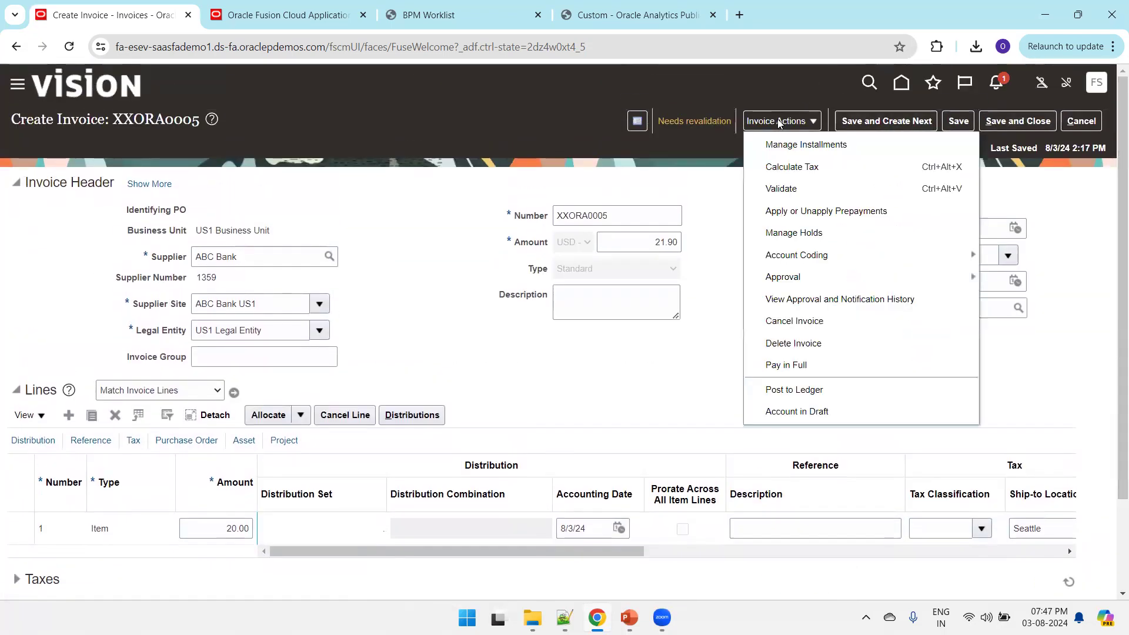
Step: Validate invoice XXORA0005 and initiate its approval workflow
{"action": "left_click", "coordinate": [779, 188]}
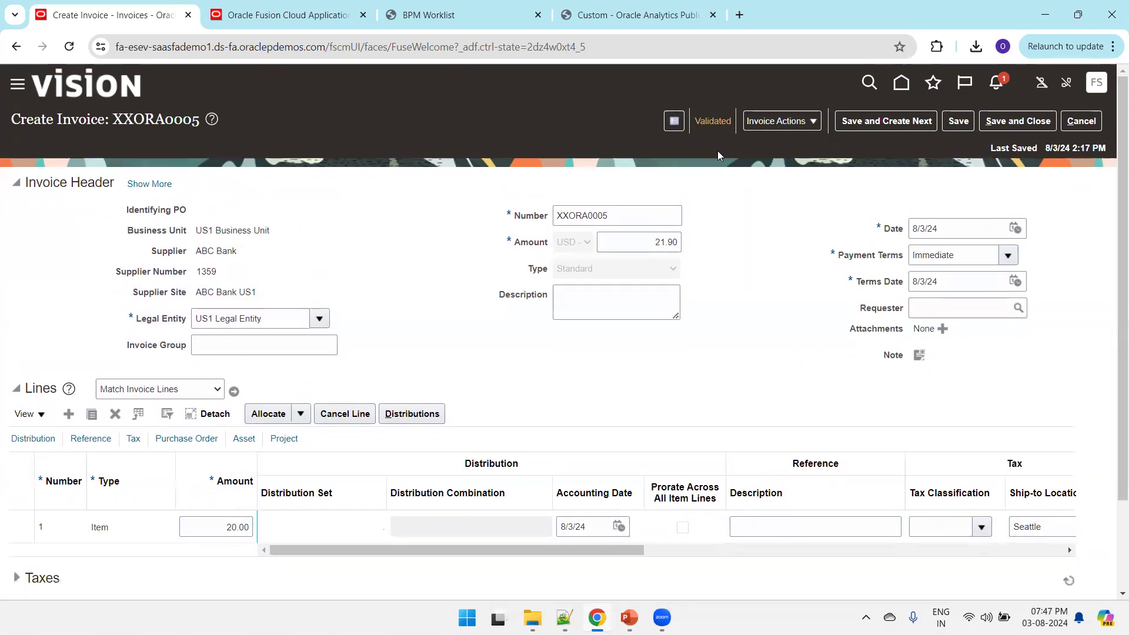
{"action": "left_click", "coordinate": [796, 124]}
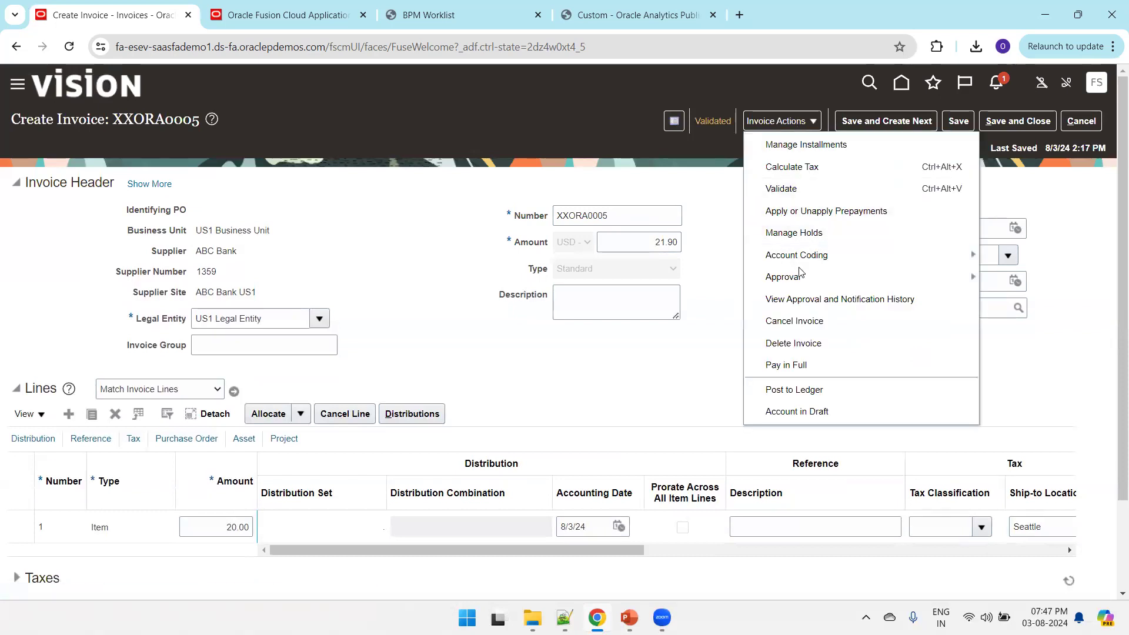
{"action": "mouse_move", "coordinate": [795, 277]}
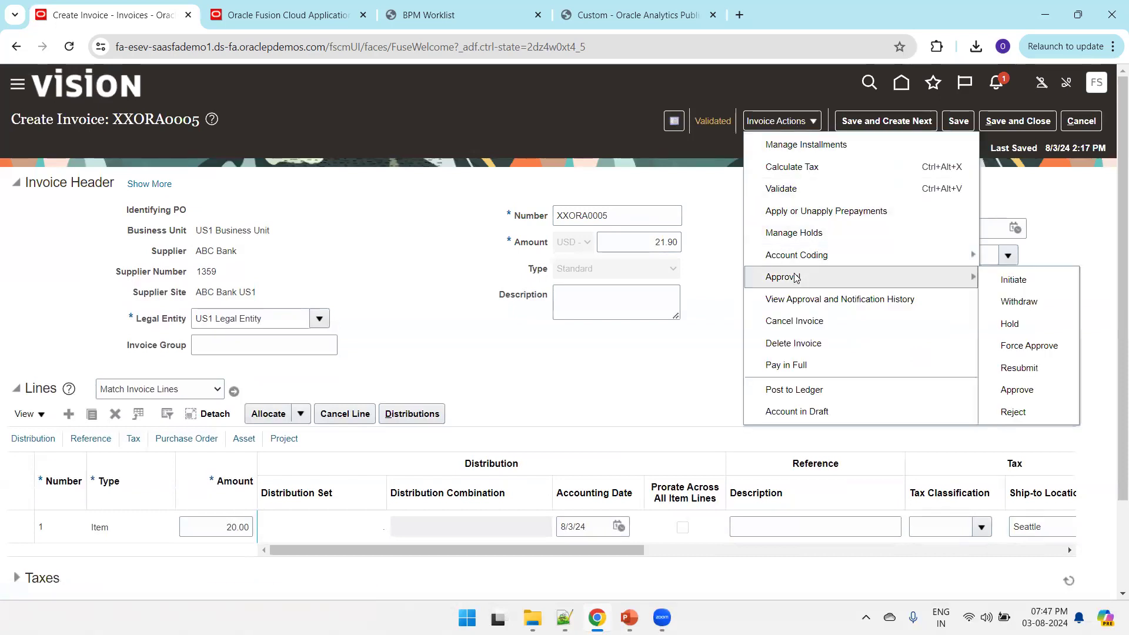
{"action": "left_click", "coordinate": [1012, 280]}
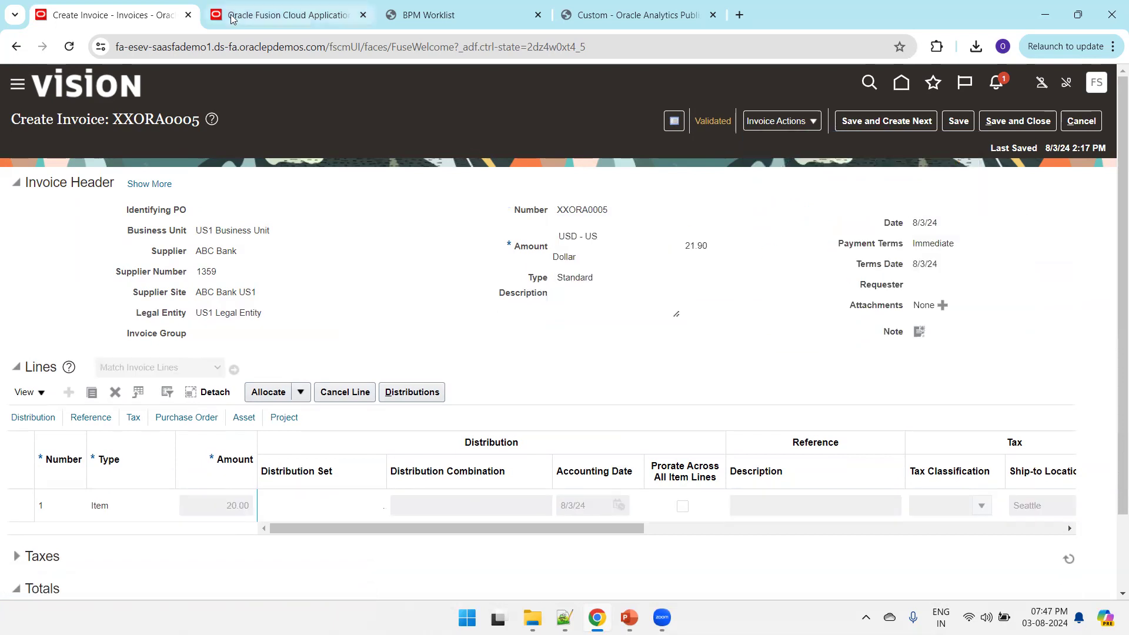
Step: Open the Transaction Console from Tools and view XXORA0005's pending approval transaction
{"action": "key", "text": "ctrl+Tab"}
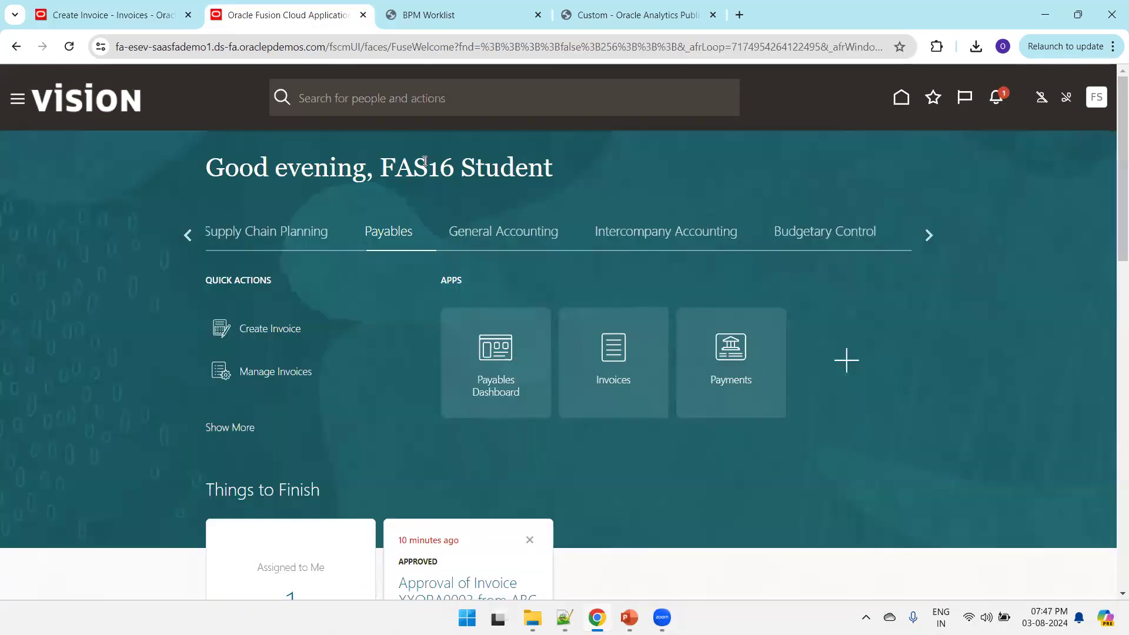
{"action": "left_click", "coordinate": [929, 235]}
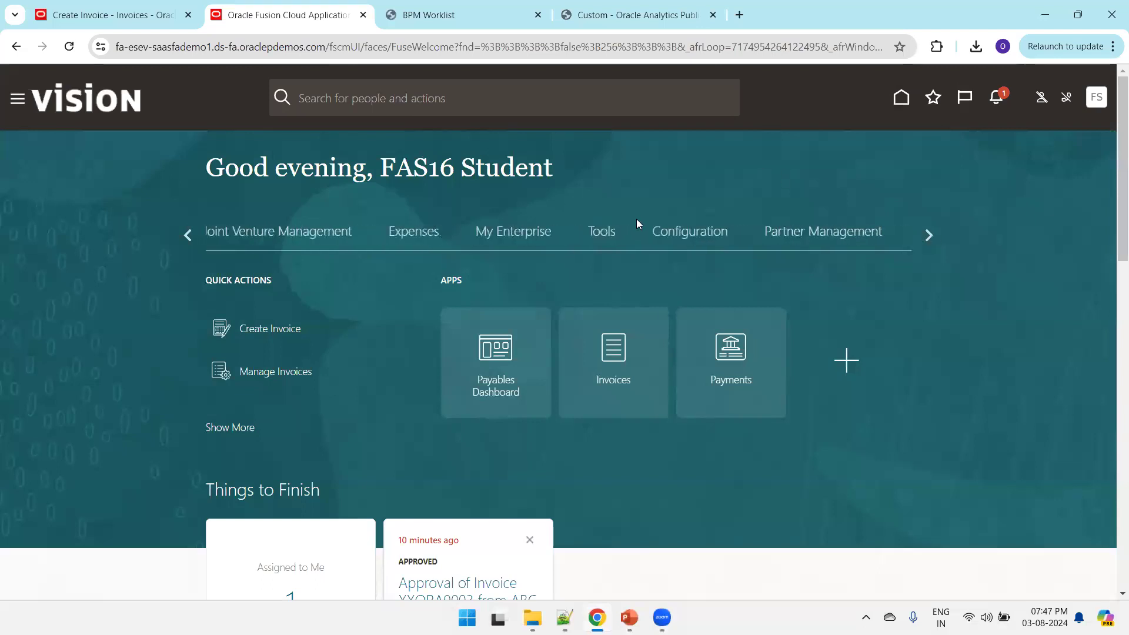
{"action": "left_click", "coordinate": [610, 233]}
{"action": "scroll", "coordinate": [1111, 368], "scroll_direction": "down", "scroll_amount": 8}
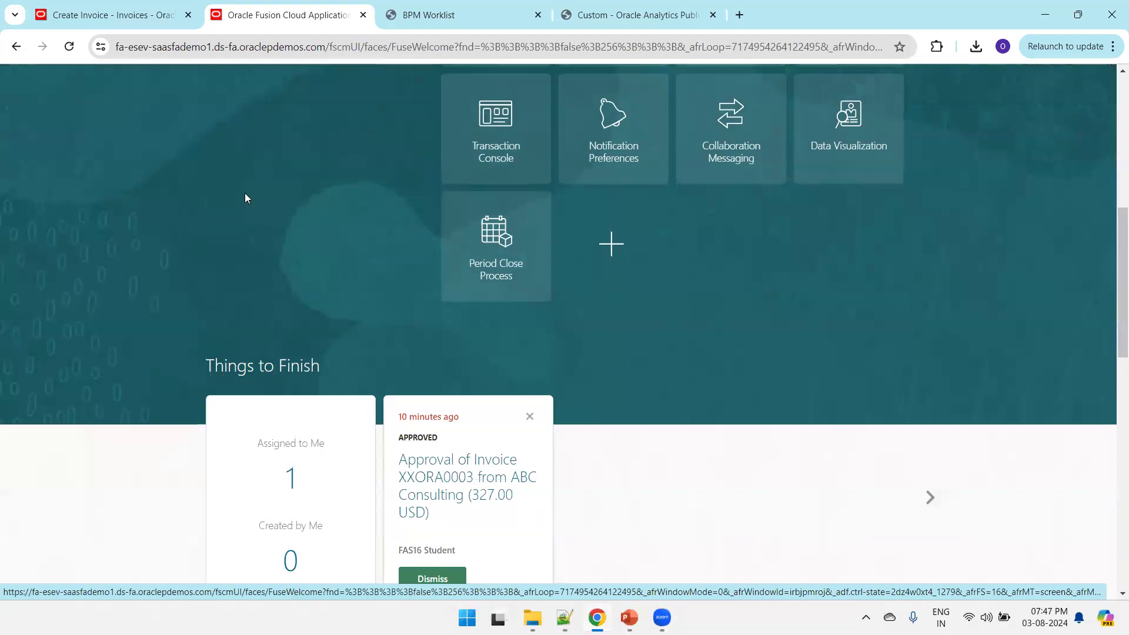
{"action": "left_click", "coordinate": [126, 16]}
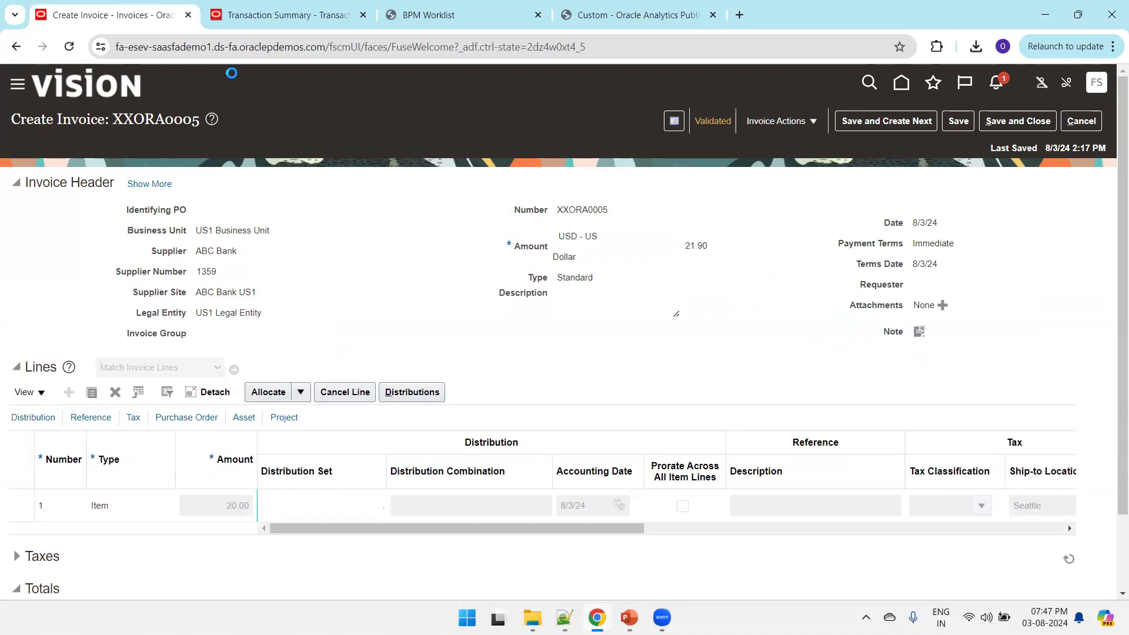
{"action": "left_click", "coordinate": [282, 15]}
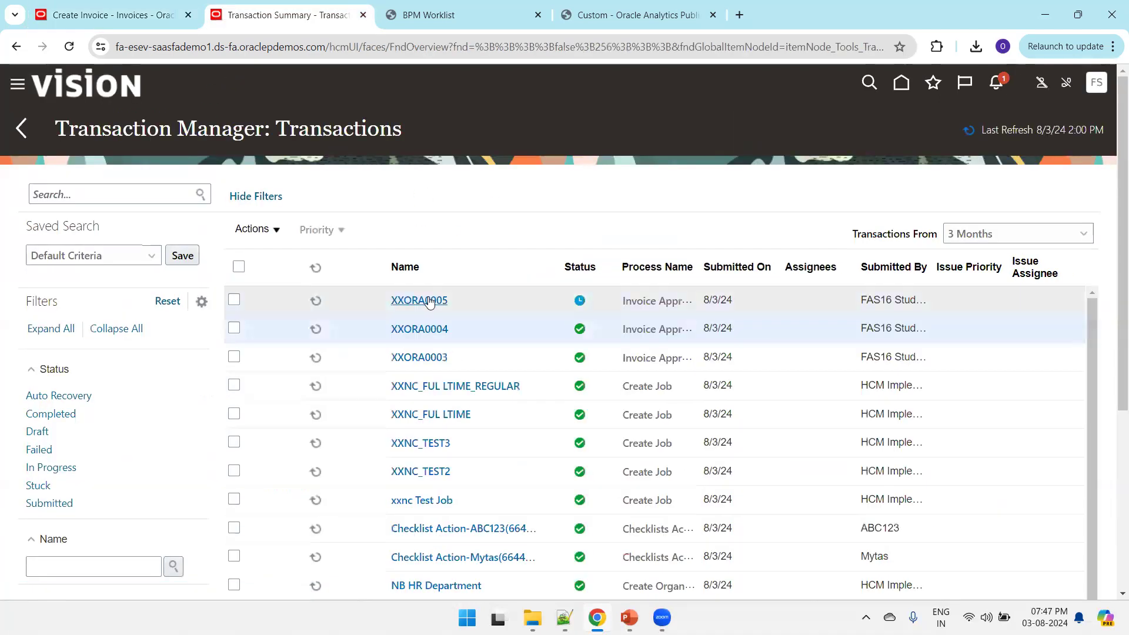
{"action": "left_click", "coordinate": [428, 301]}
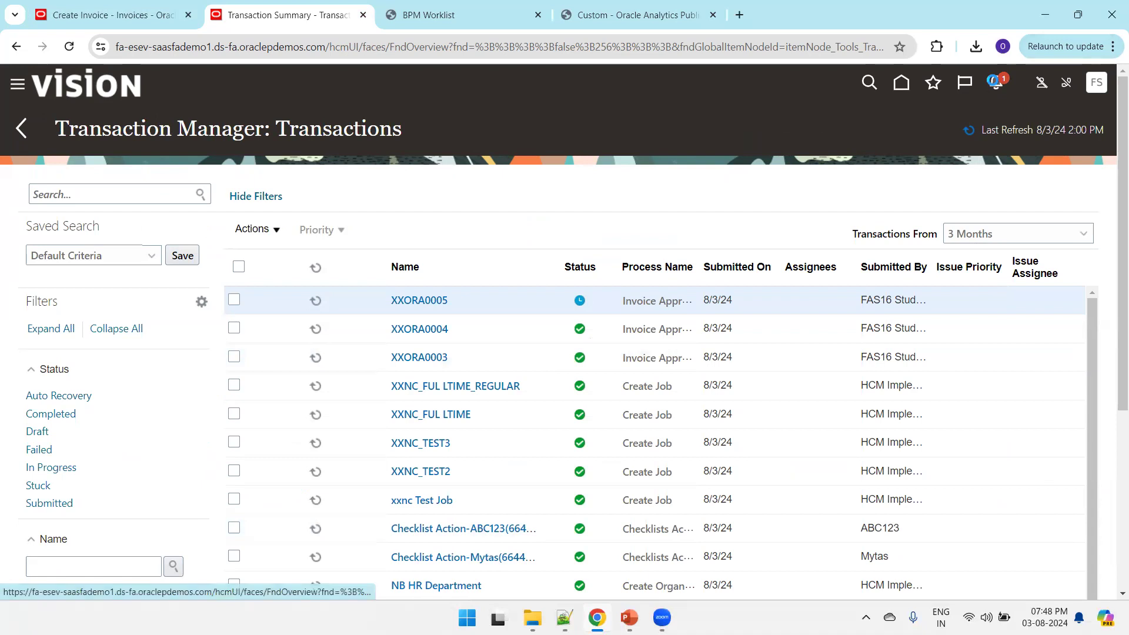
Step: Check the recent notifications list from the bell icon
{"action": "left_click", "coordinate": [995, 84]}
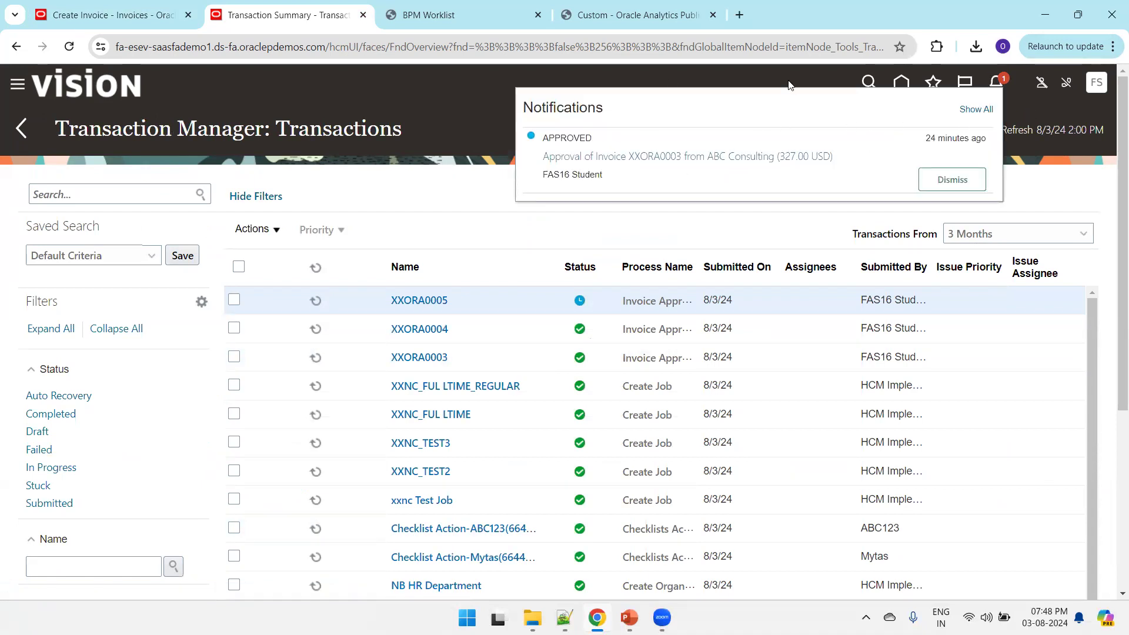
{"action": "left_click", "coordinate": [588, 127]}
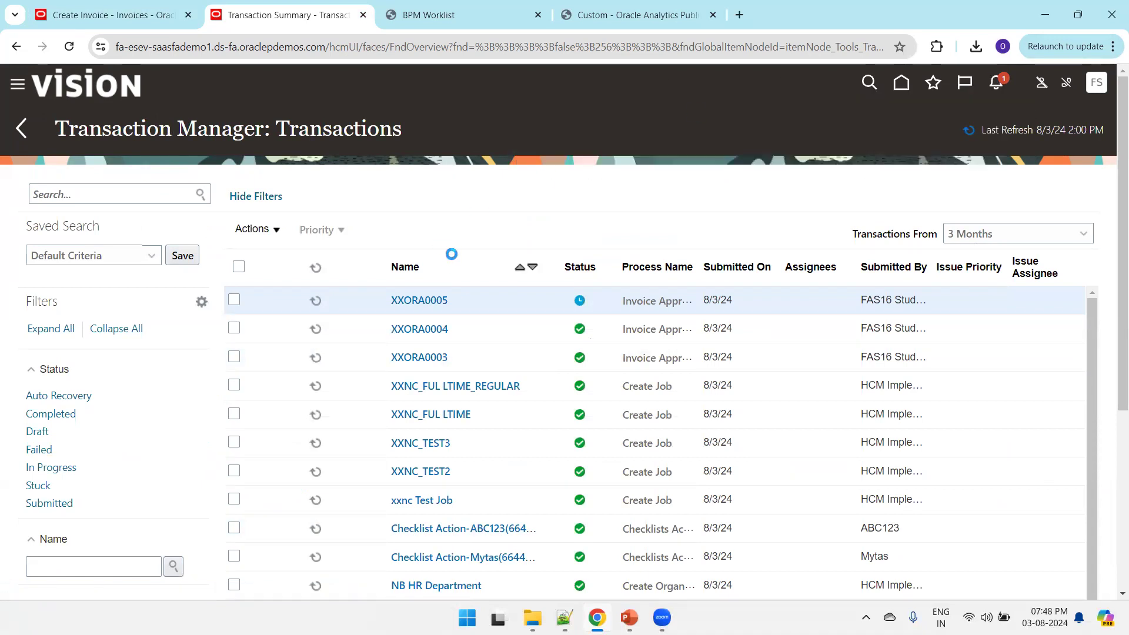
{"action": "left_click", "coordinate": [1000, 85]}
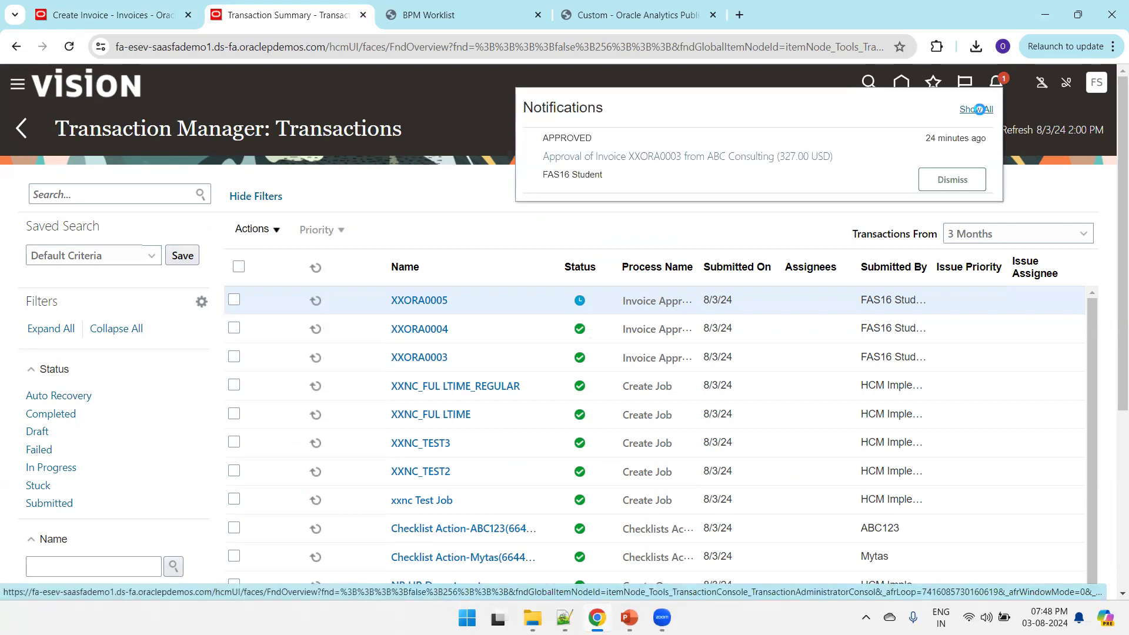
Step: Browse the All and Assigned to Me notifications, then return to XXORA0005's completed approval
{"action": "left_click", "coordinate": [975, 109]}
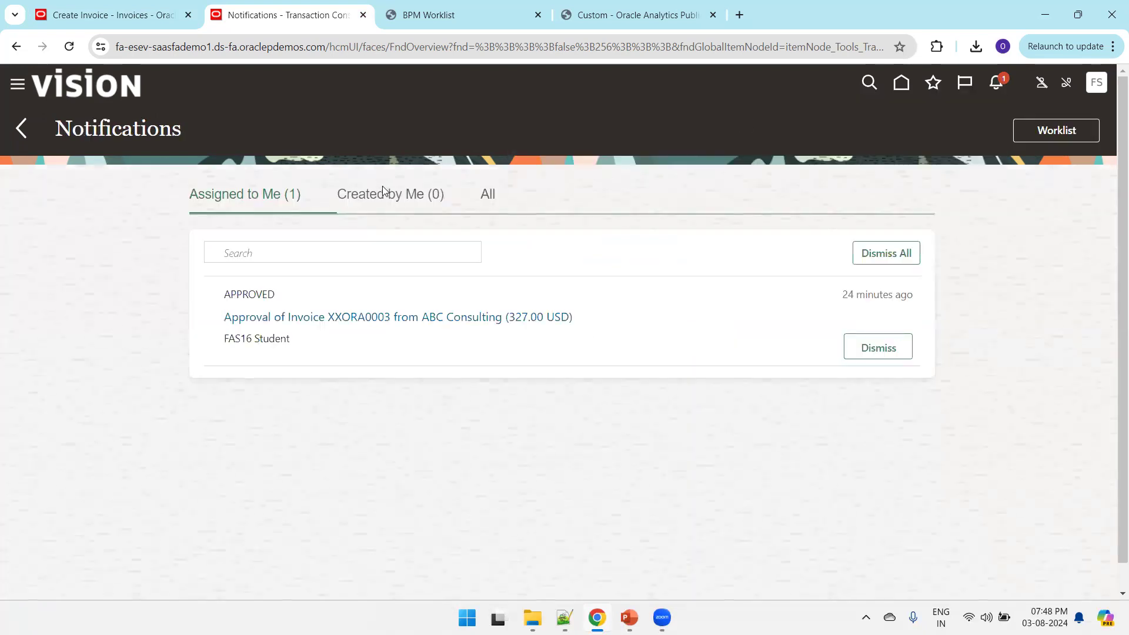
{"action": "left_click", "coordinate": [494, 200]}
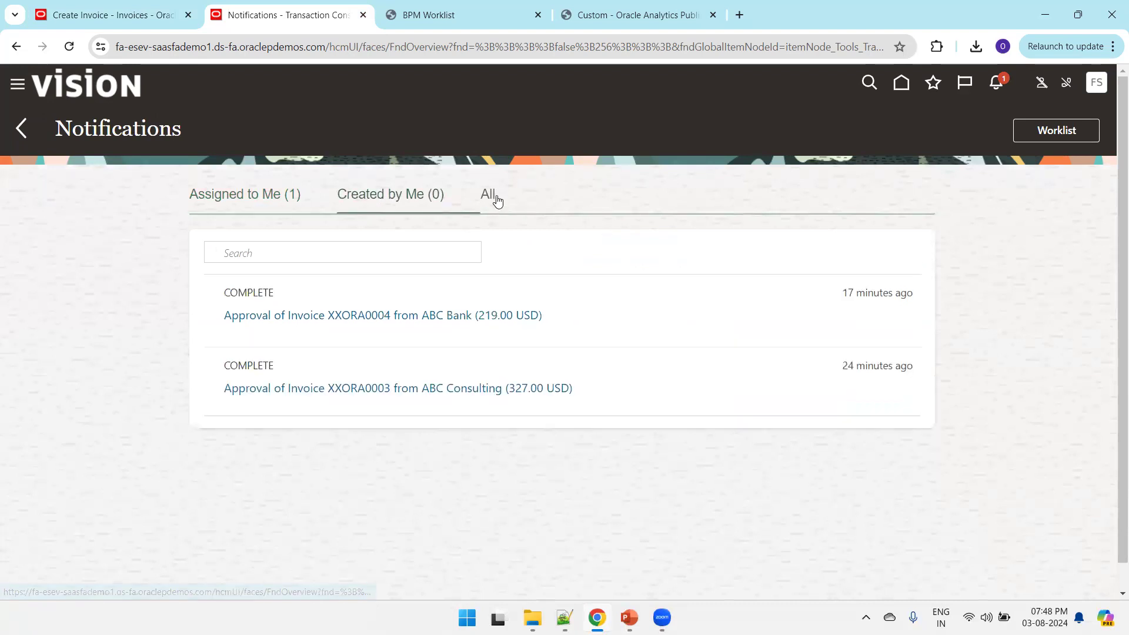
{"action": "left_click", "coordinate": [264, 205]}
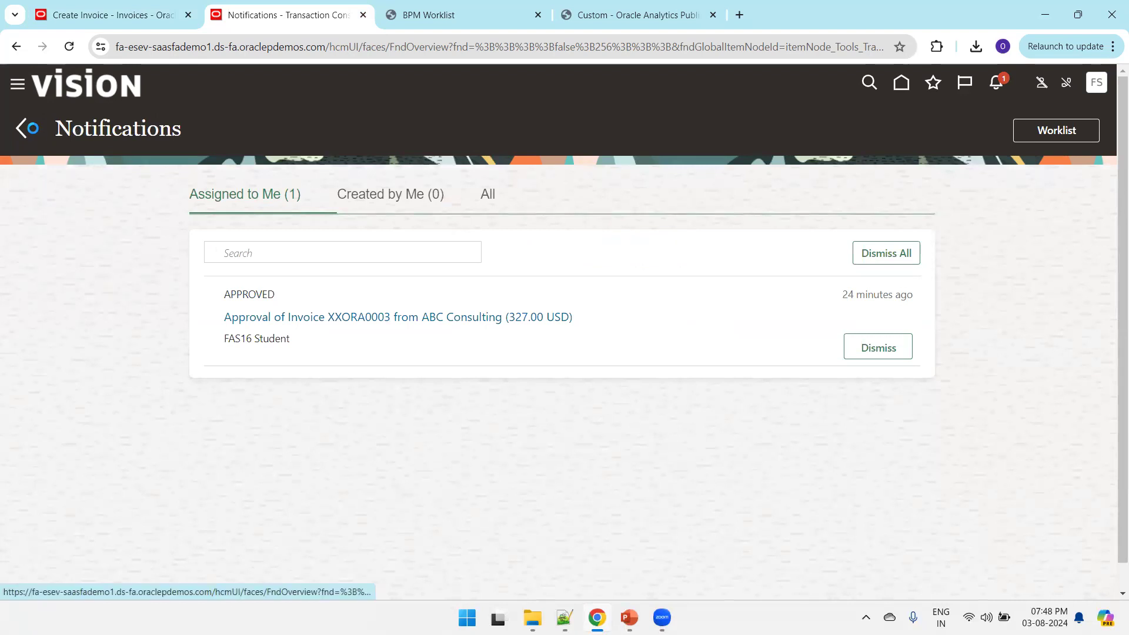
{"action": "left_click", "coordinate": [503, 318]}
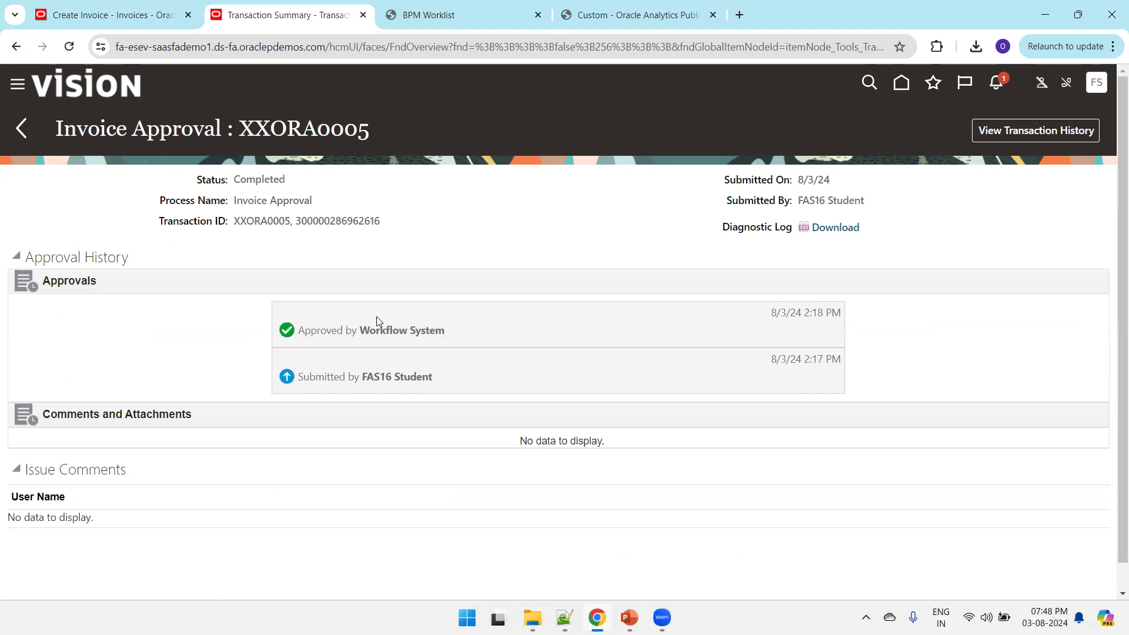
Step: View XXORA0005's approval notification from All notifications, then switch to the Analytics Publisher catalog
{"action": "left_click", "coordinate": [1000, 85]}
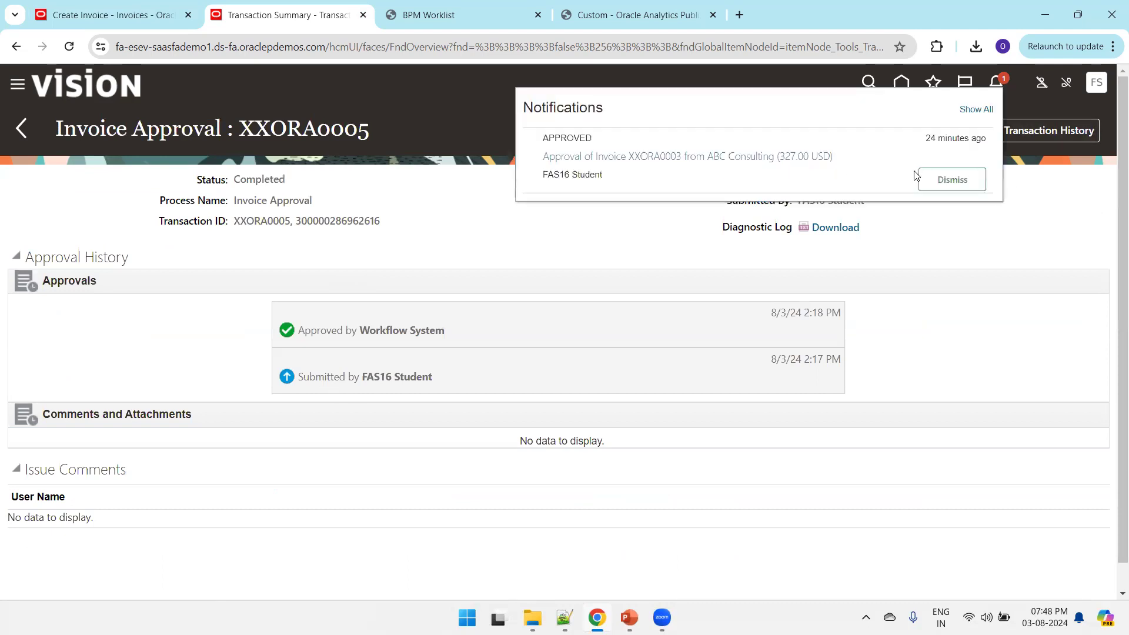
{"action": "left_click", "coordinate": [974, 108]}
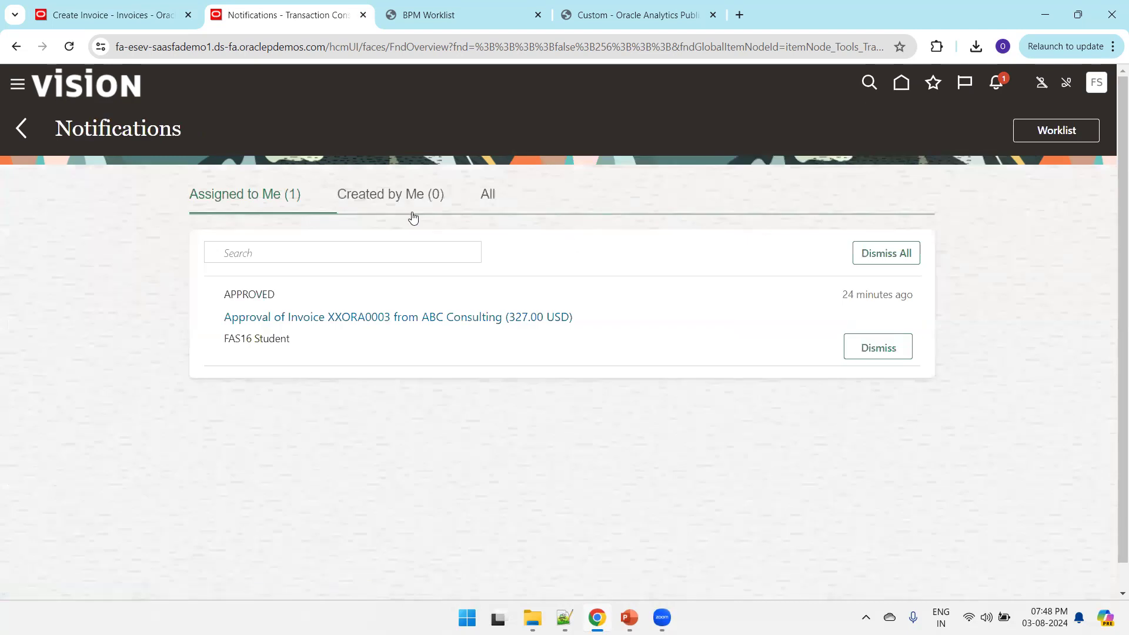
{"action": "left_click", "coordinate": [489, 207]}
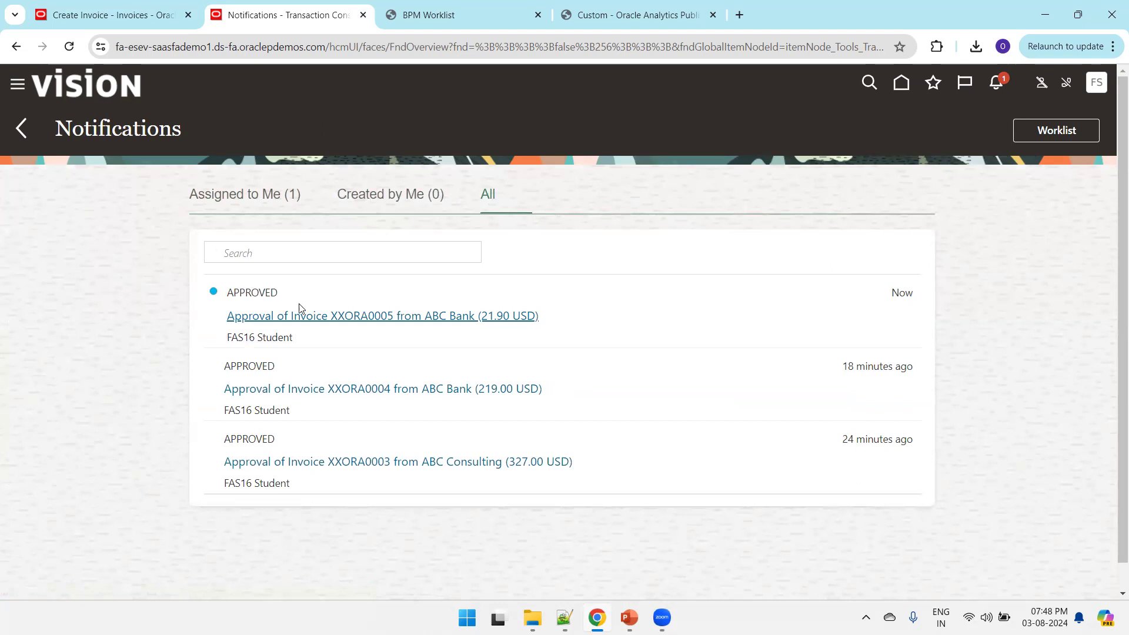
{"action": "left_click", "coordinate": [275, 318]}
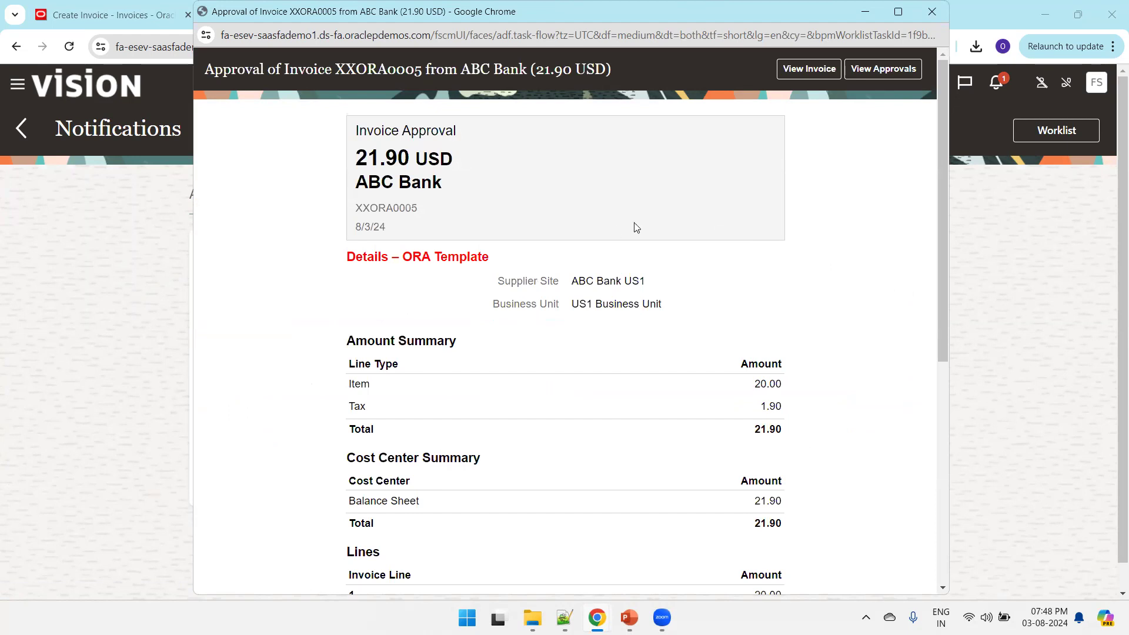
{"action": "left_click", "coordinate": [932, 12]}
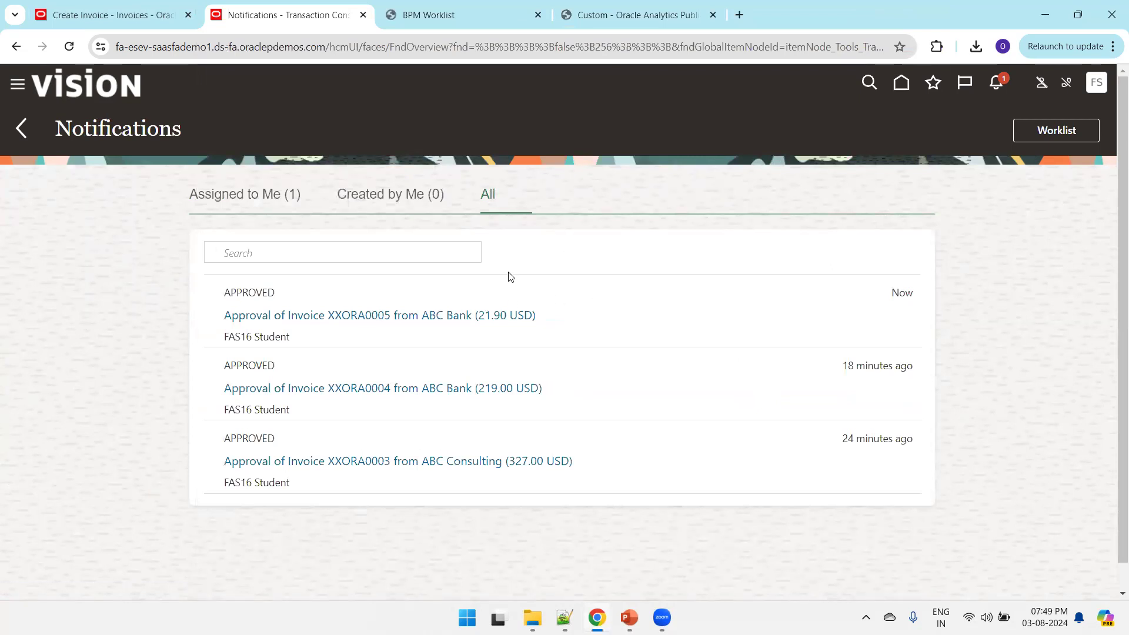
{"action": "left_click", "coordinate": [612, 16]}
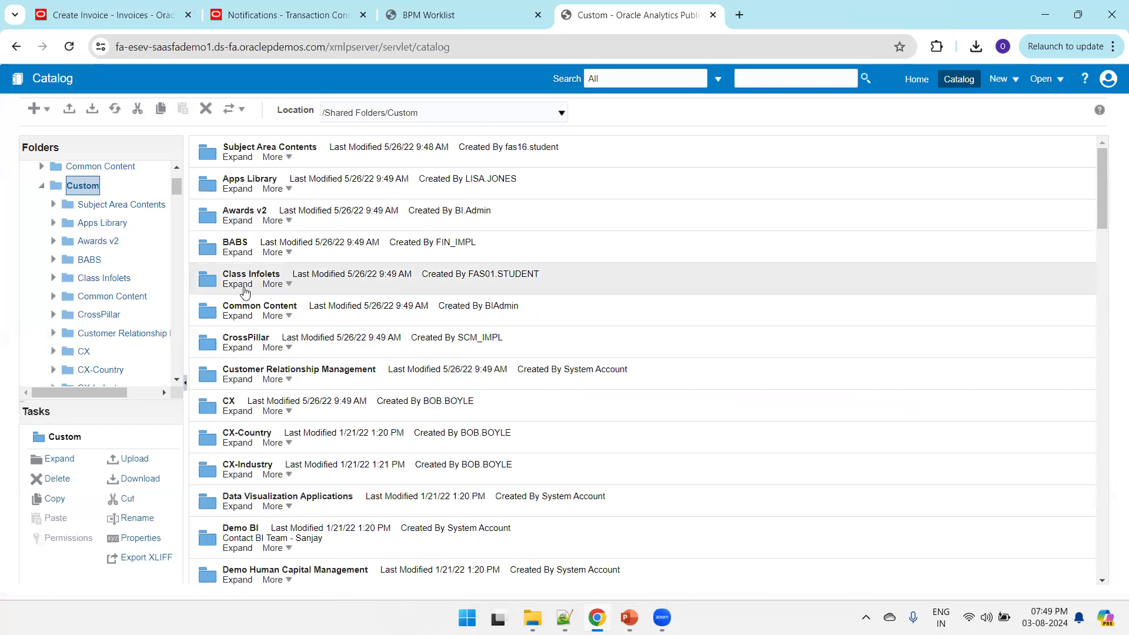
Step: Browse Financials > Workflow Notifications > Payables > Invoices and customize the Invoice Approval Report
{"action": "left_click", "coordinate": [42, 186]}
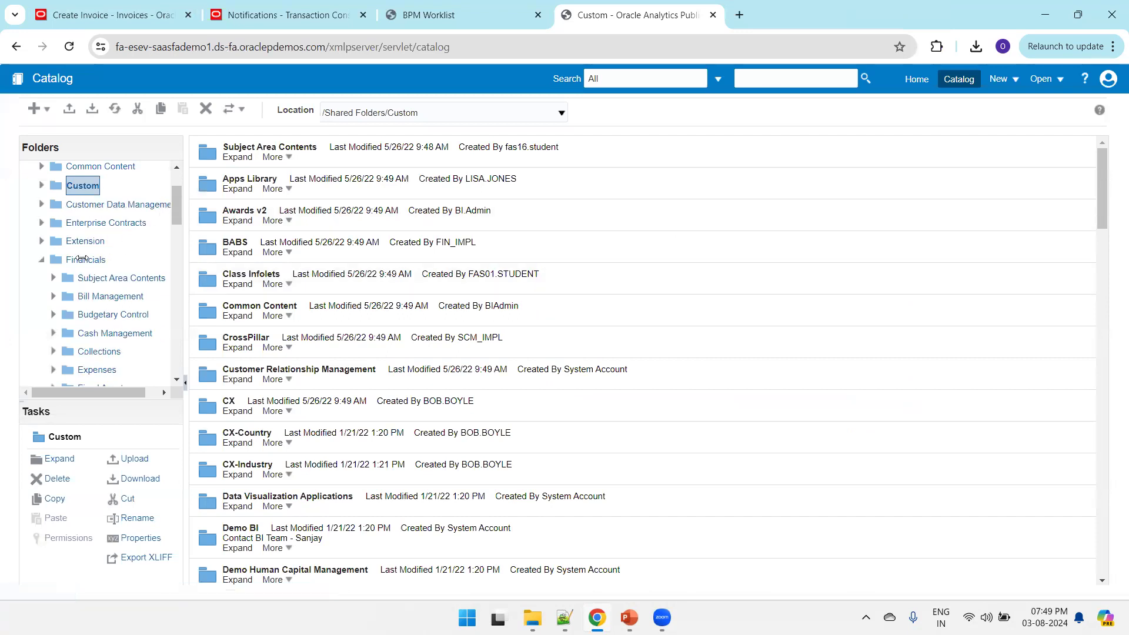
{"action": "left_click", "coordinate": [82, 258]}
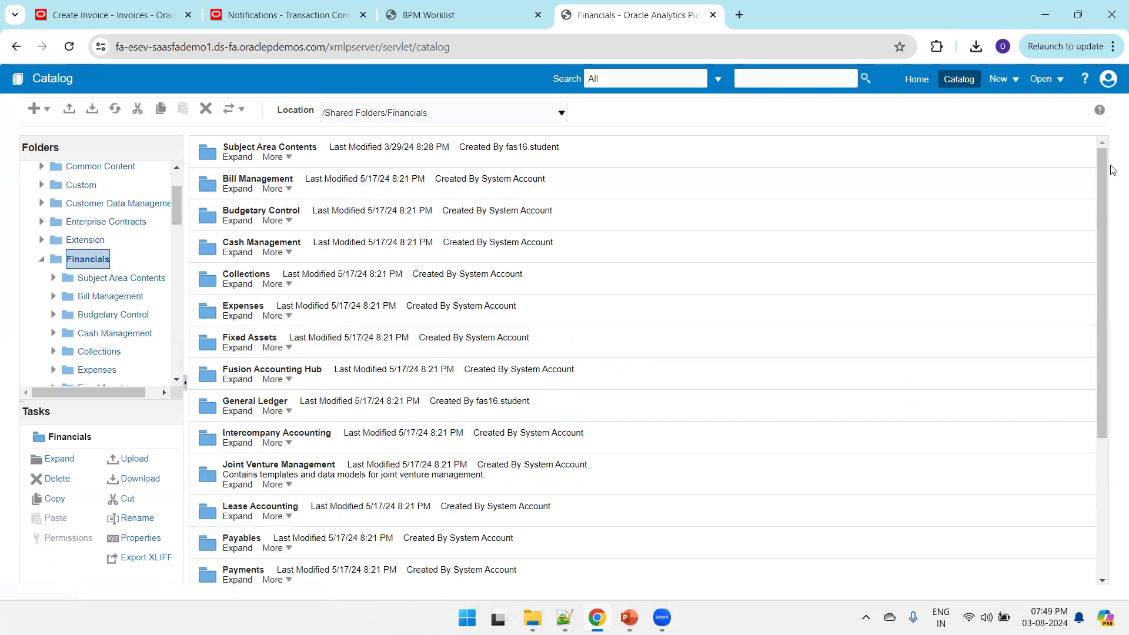
{"action": "left_click_drag", "start_coordinate": [1112, 253], "coordinate": [1105, 500]}
{"action": "left_click", "coordinate": [242, 535]}
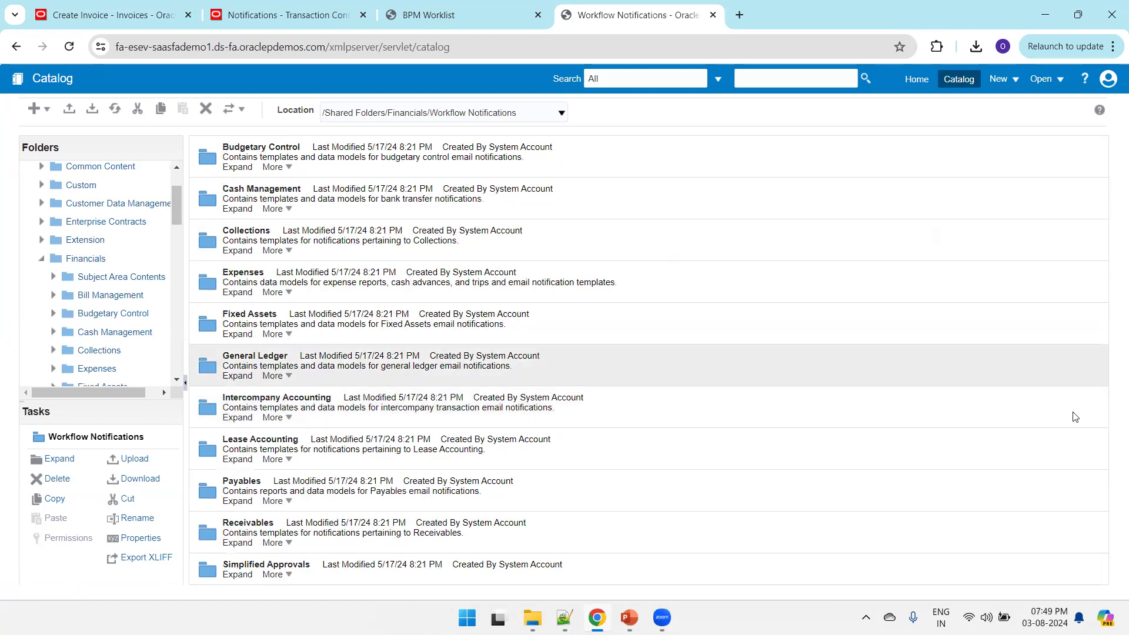
{"action": "left_click", "coordinate": [236, 501]}
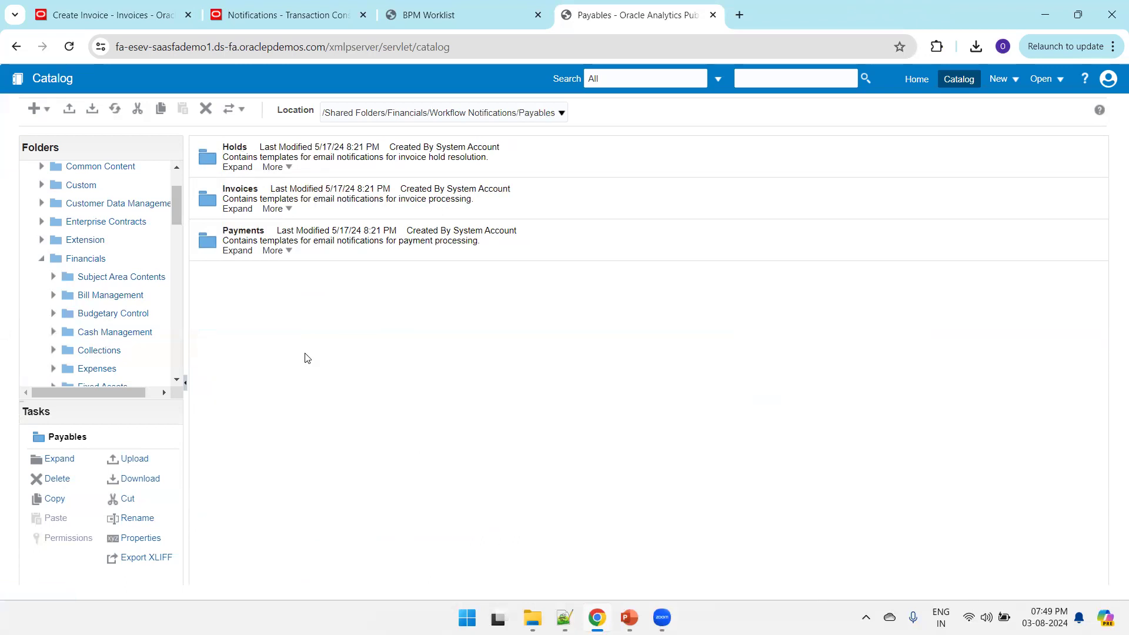
{"action": "left_click", "coordinate": [237, 209]}
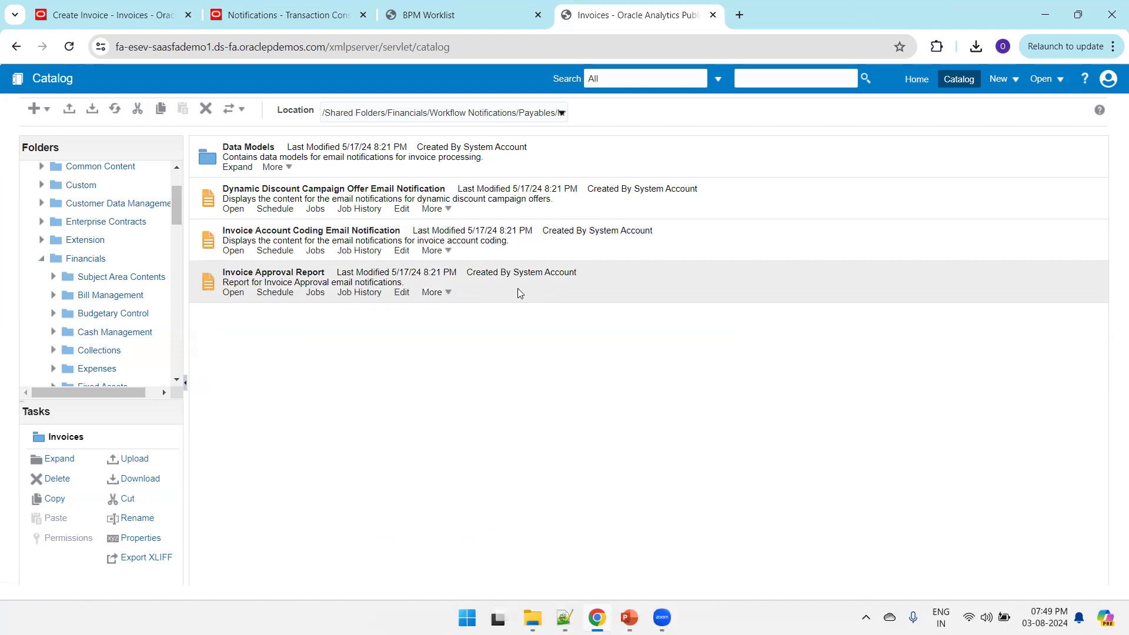
{"action": "left_click", "coordinate": [517, 293]}
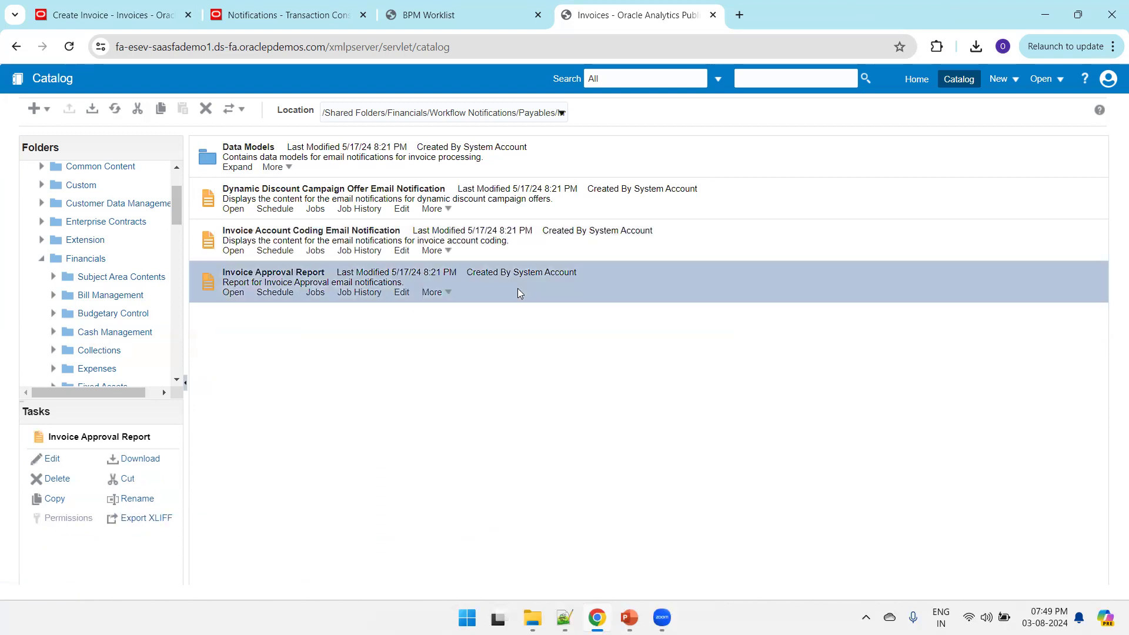
{"action": "left_click", "coordinate": [432, 293]}
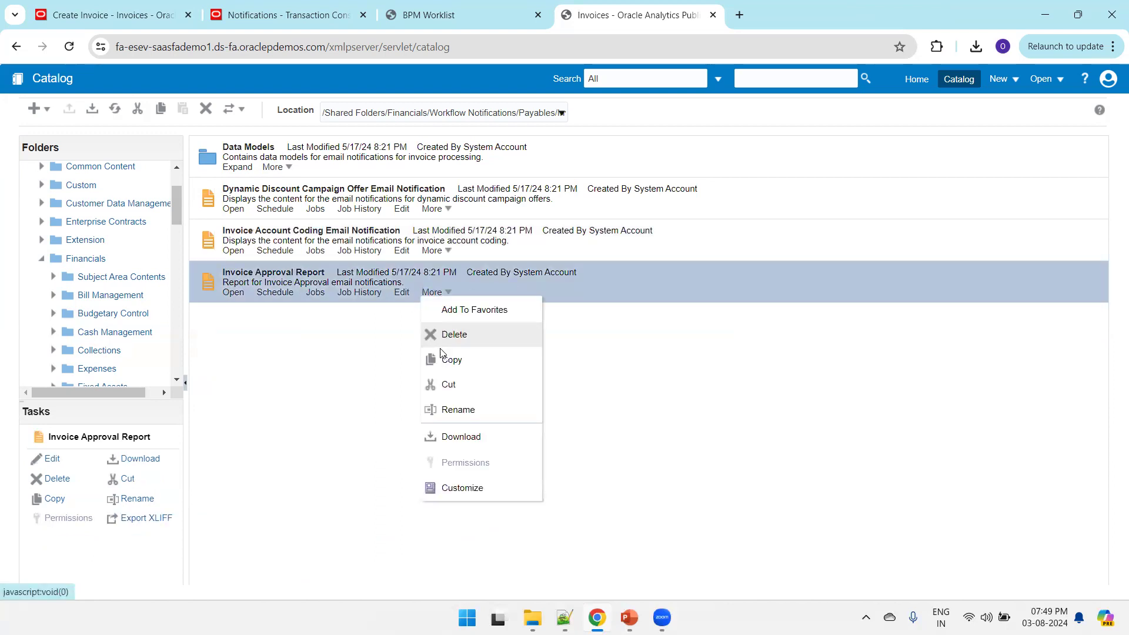
{"action": "left_click", "coordinate": [492, 490]}
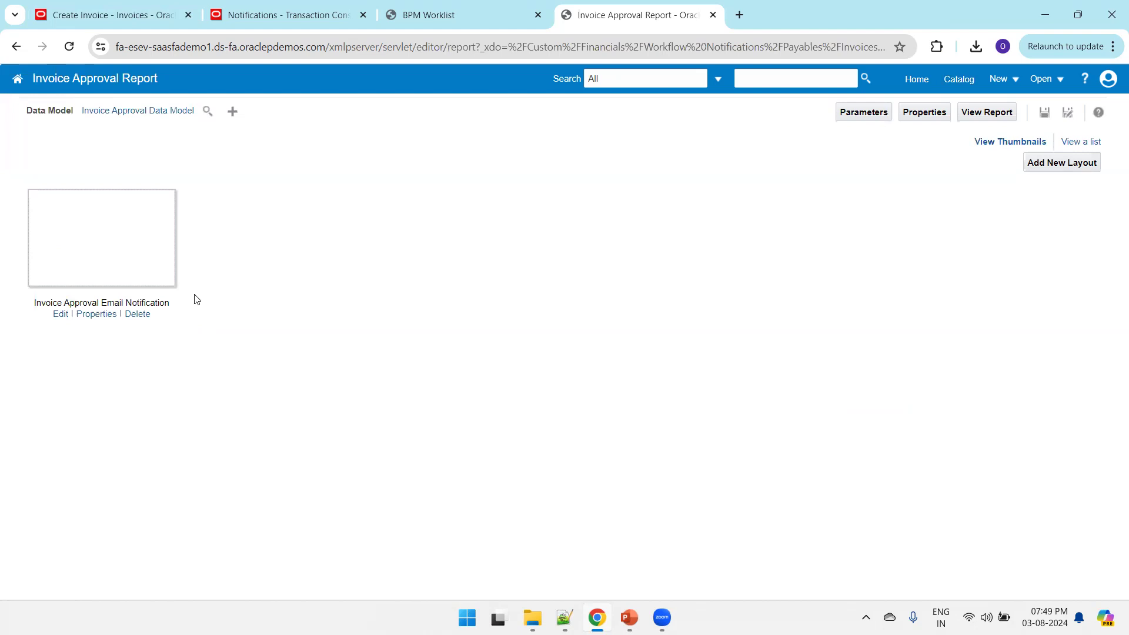
Step: Download the Invoice Approval Email Notification layout as the InvoiceApprovalNotification RTF template
{"action": "left_click", "coordinate": [65, 322]}
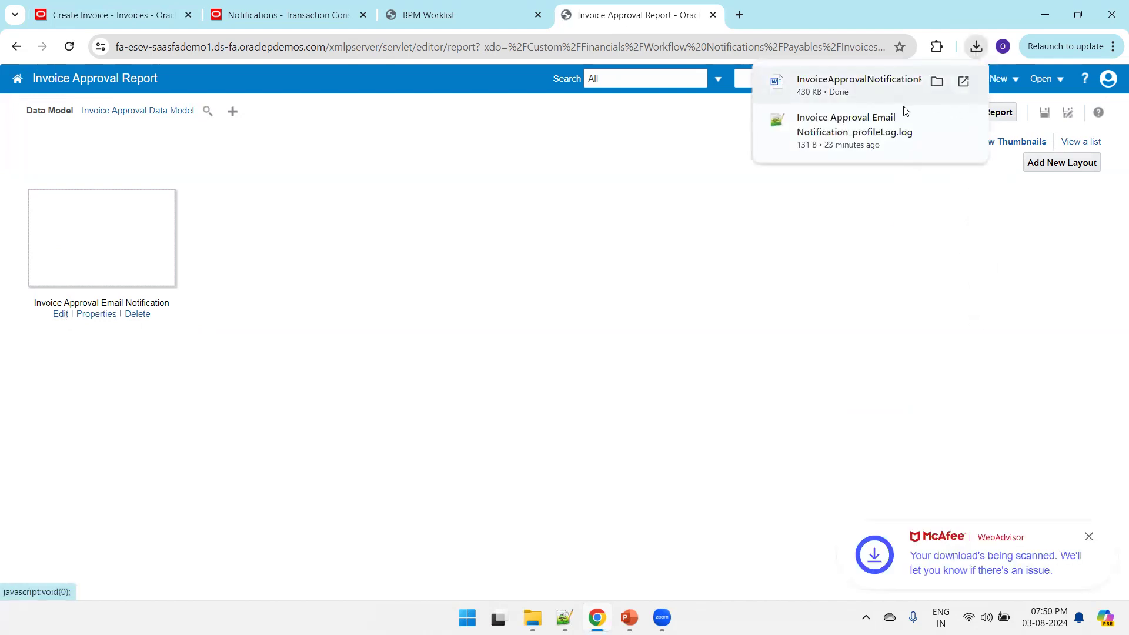
Step: Open the downloaded InvoiceApprovalNotificationReport.rtf from the Downloads folder in Word
{"action": "left_click", "coordinate": [937, 81]}
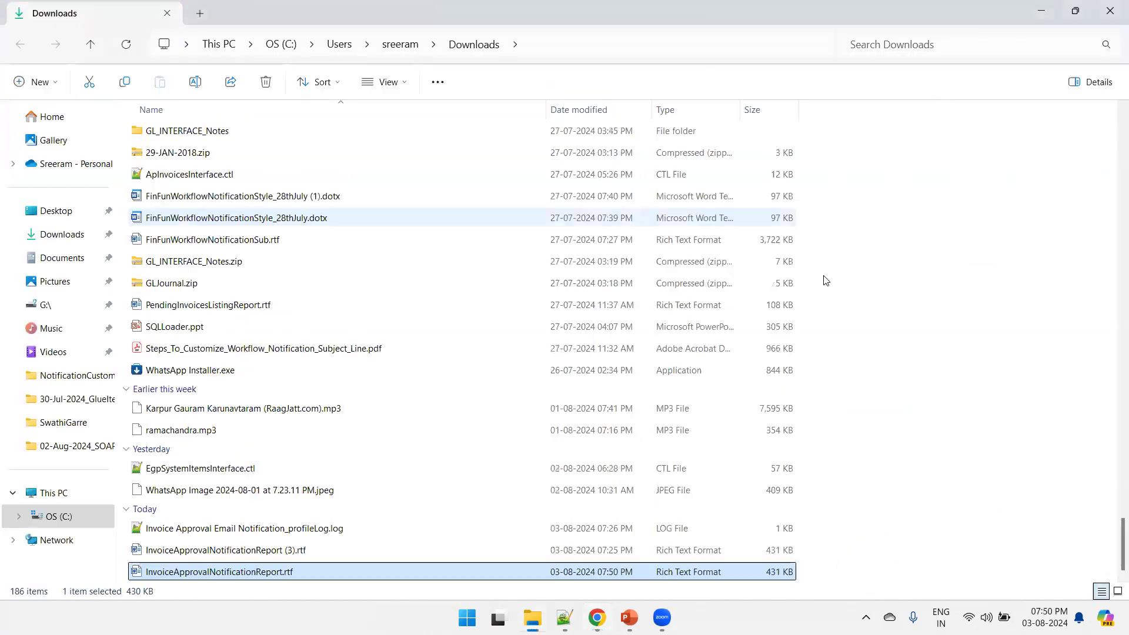
{"action": "double_click", "coordinate": [315, 571]}
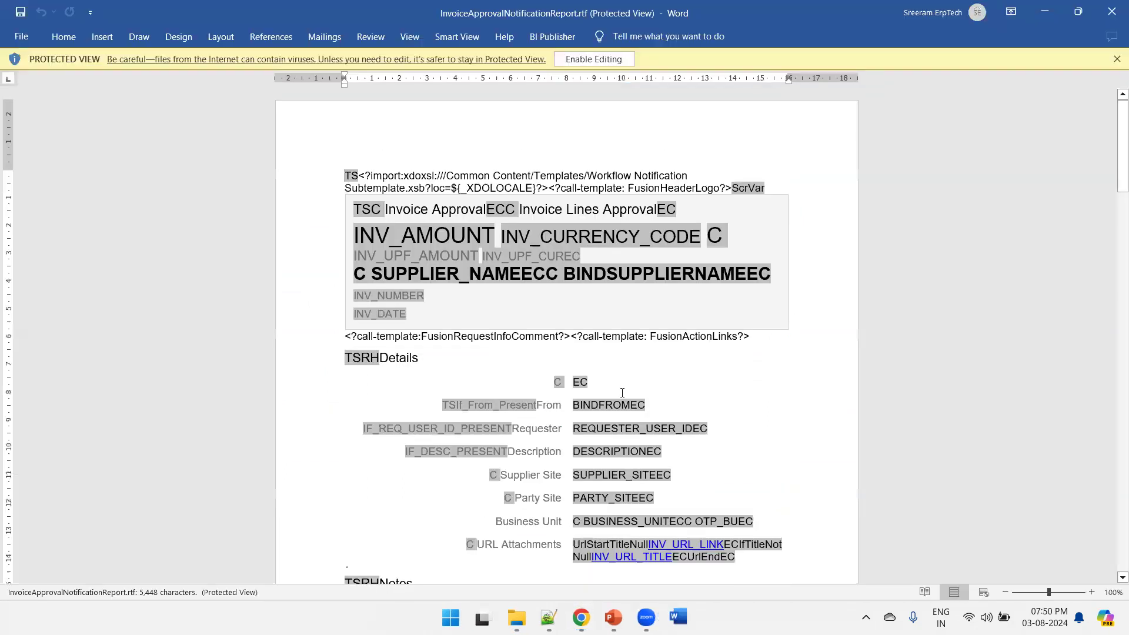
Step: Enable editing of the template and make the Details heading bold
{"action": "left_click", "coordinate": [595, 60]}
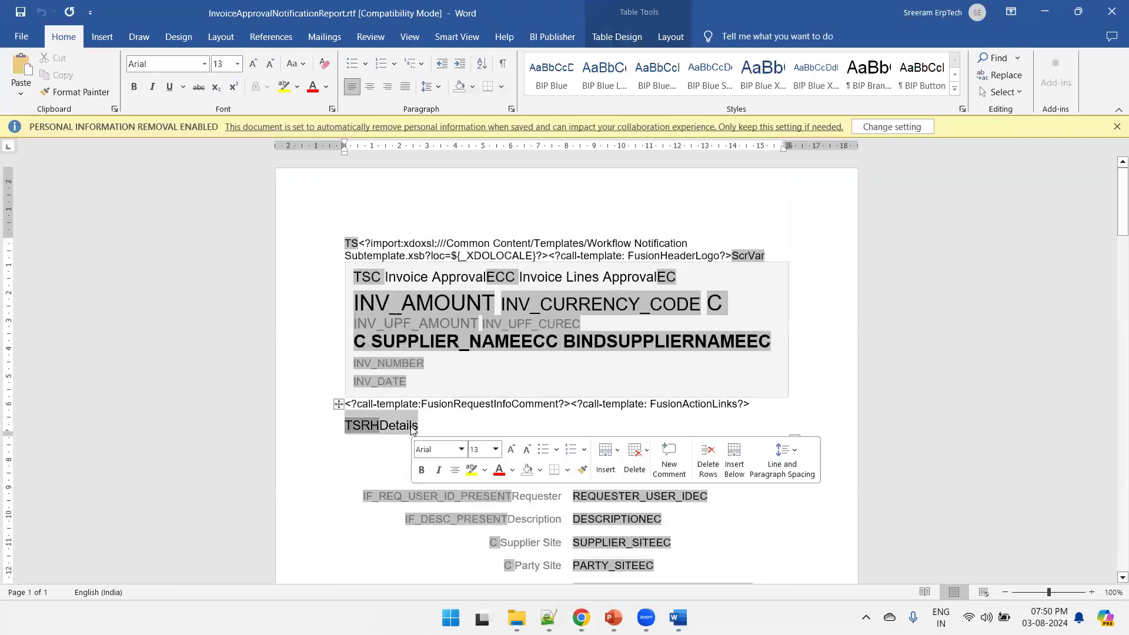
{"action": "double_click", "coordinate": [412, 431]}
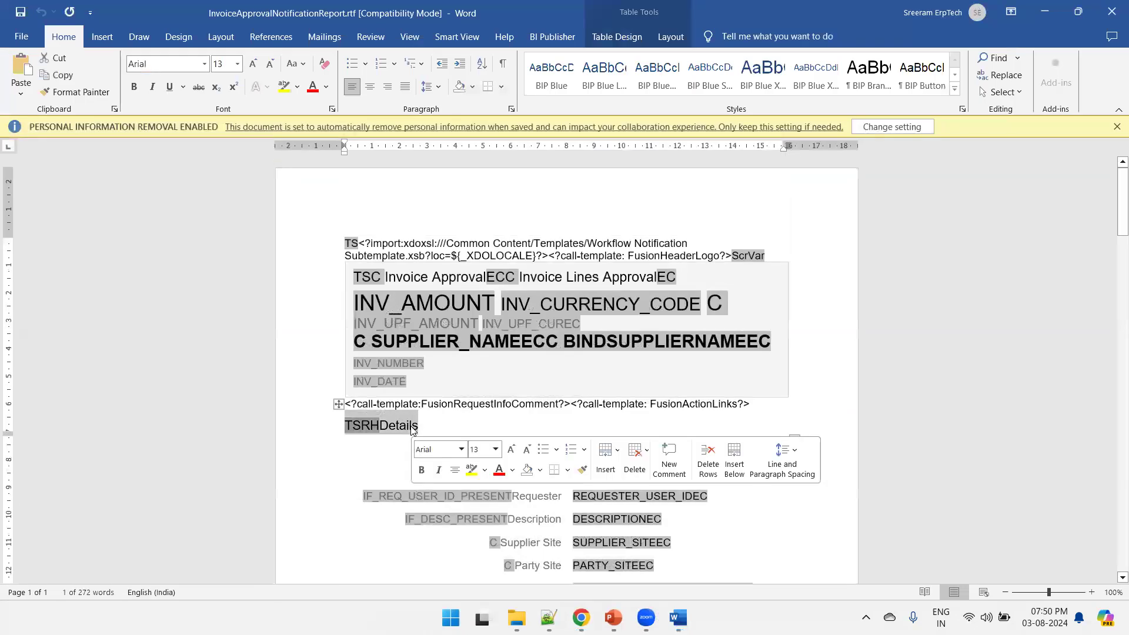
{"action": "left_click", "coordinate": [411, 431]}
{"action": "double_click", "coordinate": [412, 431]}
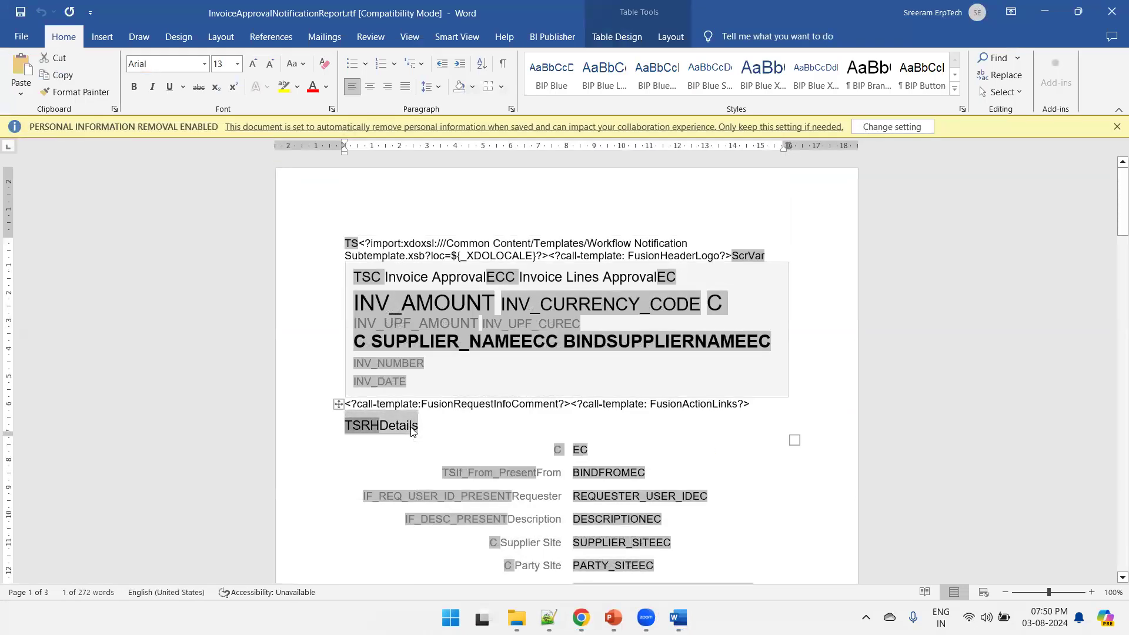
{"action": "key", "text": "ctrl+b"}
Step: Add the note '---Added by Ora for Template Change' after the heading and colour it red
{"action": "key", "text": "Right"}
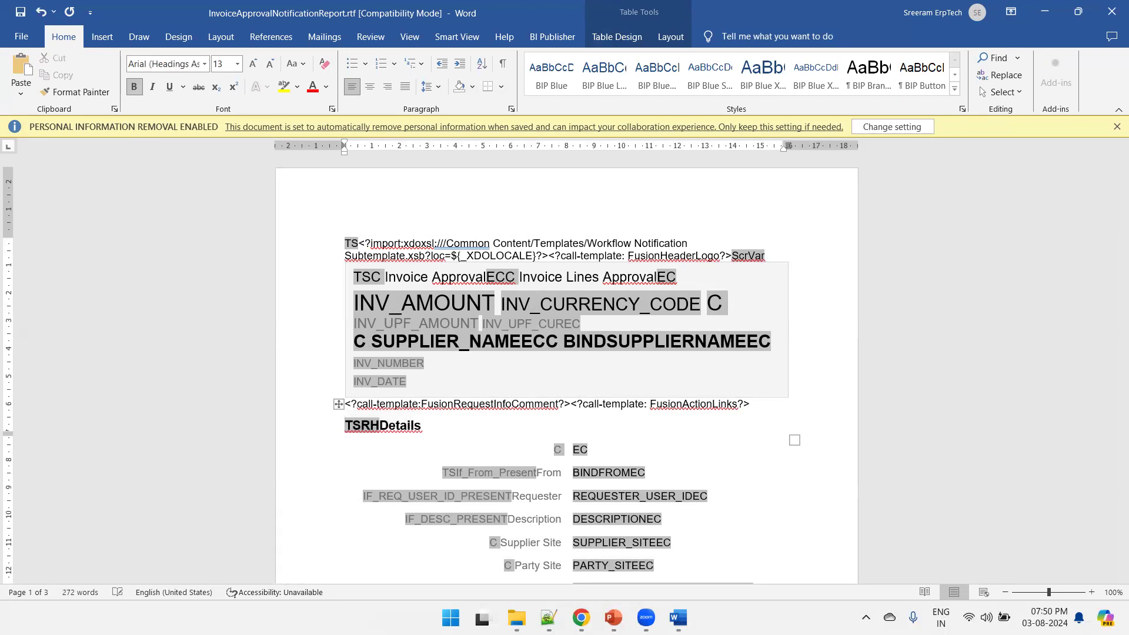
{"action": "type", "text": "---Added by Ora for Temp"}
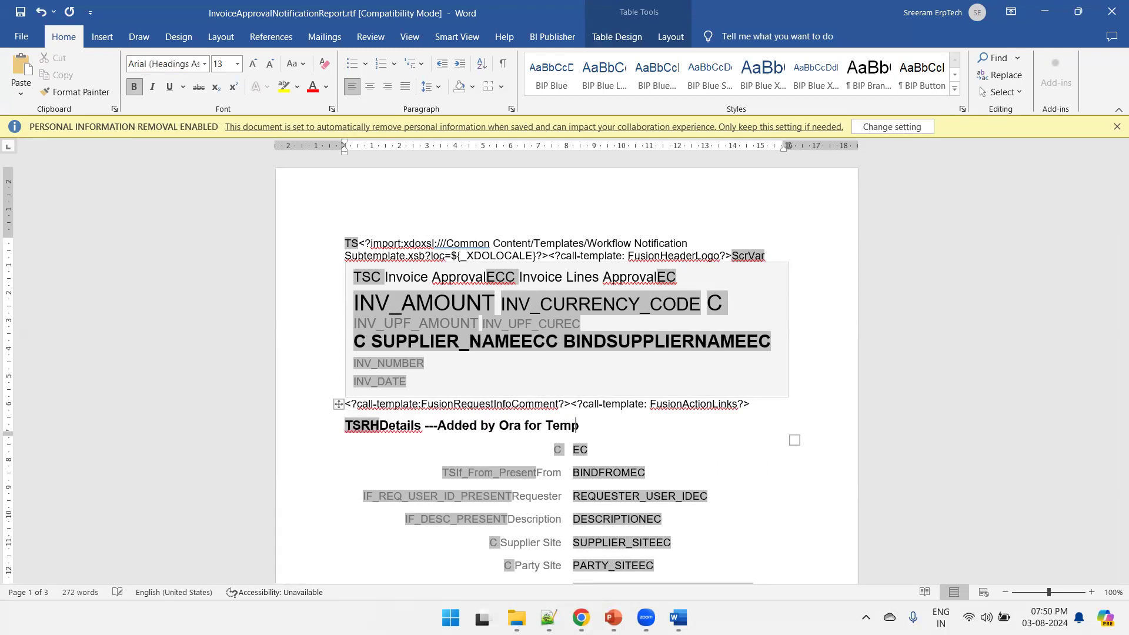
{"action": "type", "text": "late Change"}
{"action": "key", "text": "shift+Left"}
{"action": "key", "text": "shift+Left"}
{"action": "key", "text": "shift+Left"}
{"action": "key", "text": "shift+Left"}
{"action": "key", "text": "shift+Left"}
{"action": "key", "text": "shift+Left"}
{"action": "key", "text": "shift+Left"}
{"action": "key", "text": "shift+Left"}
{"action": "key", "text": "shift+Left"}
{"action": "key", "text": "shift+Left"}
{"action": "key", "text": "shift+Left"}
{"action": "key", "text": "shift+Left"}
{"action": "key", "text": "shift+Left"}
{"action": "key", "text": "shift+Left"}
{"action": "key", "text": "shift+Left"}
{"action": "key", "text": "shift+Left"}
{"action": "key", "text": "shift+Left"}
{"action": "key", "text": "shift+Left"}
{"action": "key", "text": "shift+Left"}
{"action": "key", "text": "shift+Left"}
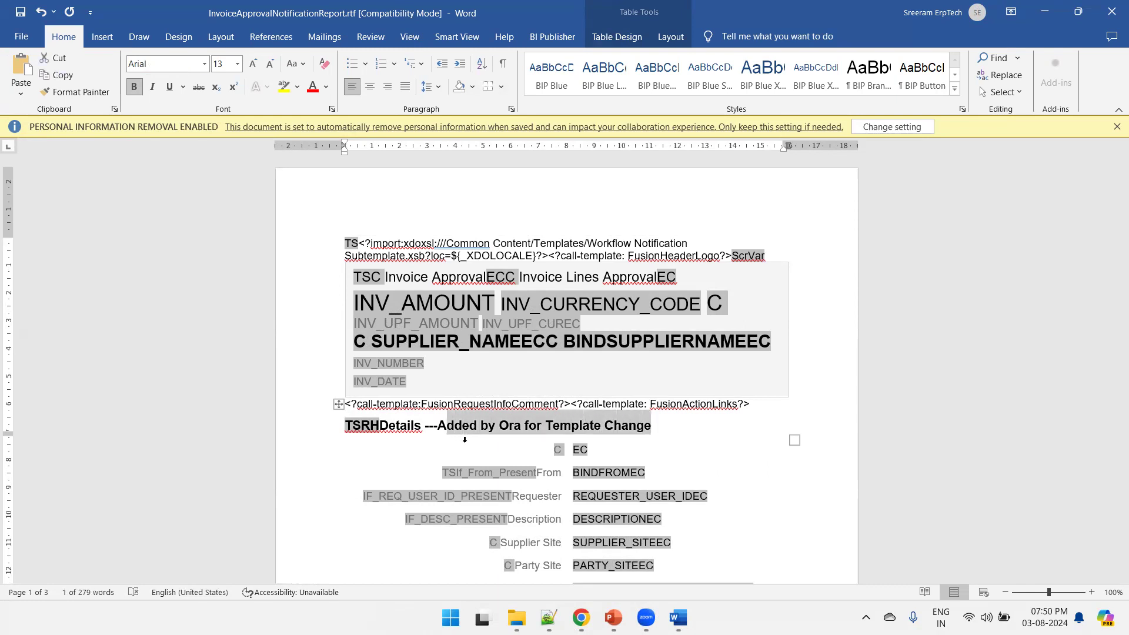
{"action": "key", "text": "shift+Left"}
{"action": "left_click", "coordinate": [311, 86]}
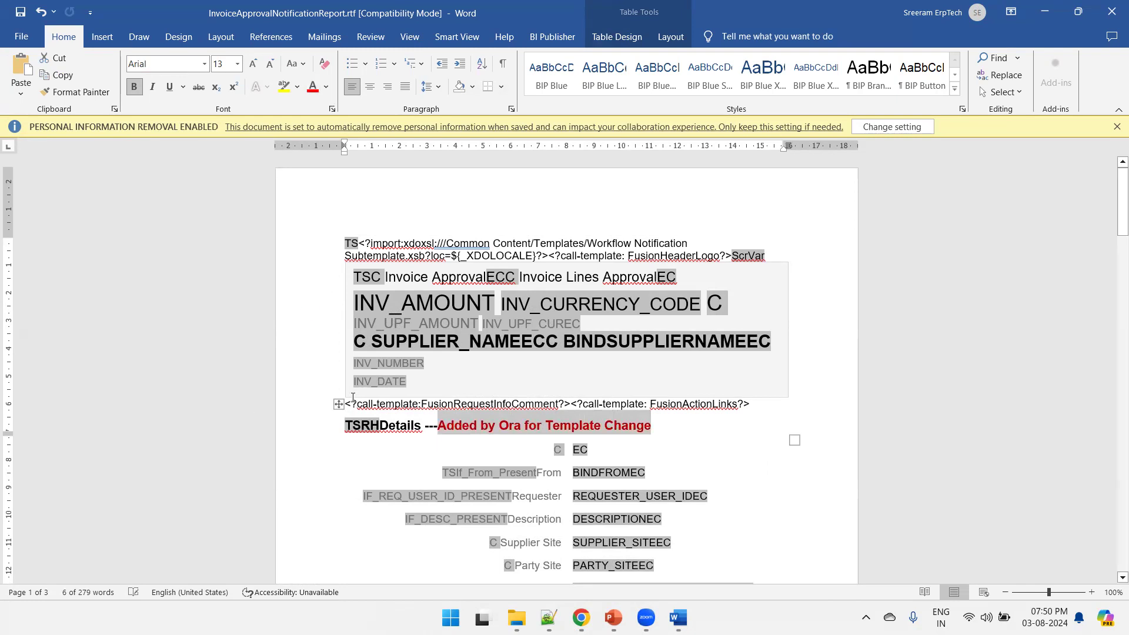
{"action": "key", "text": "alt+Tab"}
{"action": "key", "text": "alt+Tab"}
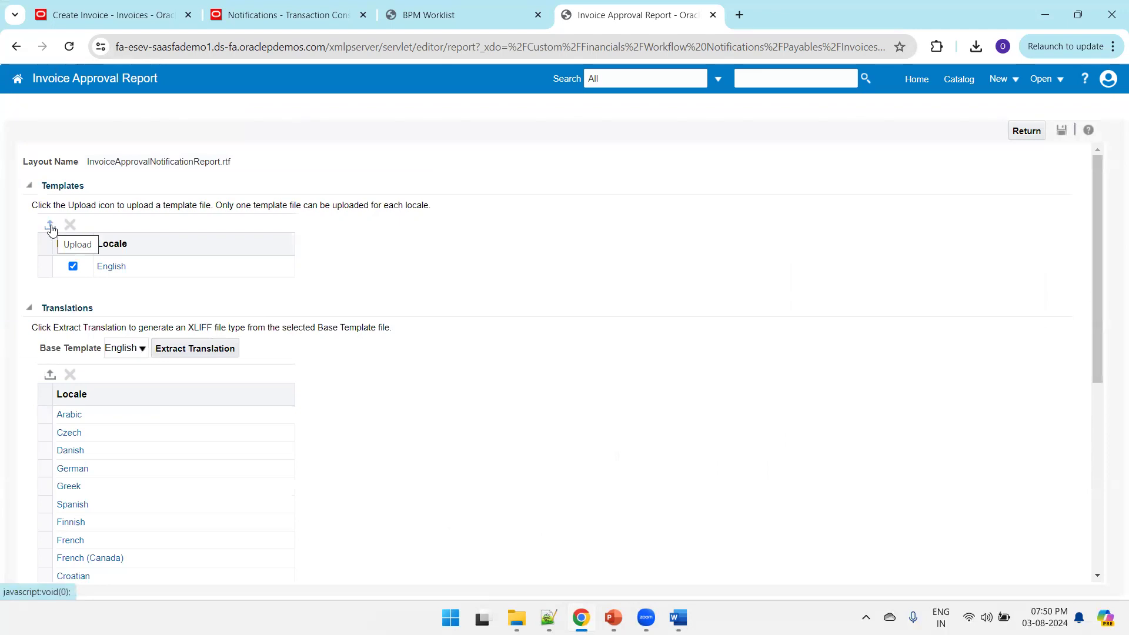
Step: Upload the edited InvoiceApprovalNotificationReport.rtf as the English template, overwriting the existing one
{"action": "left_click", "coordinate": [50, 226]}
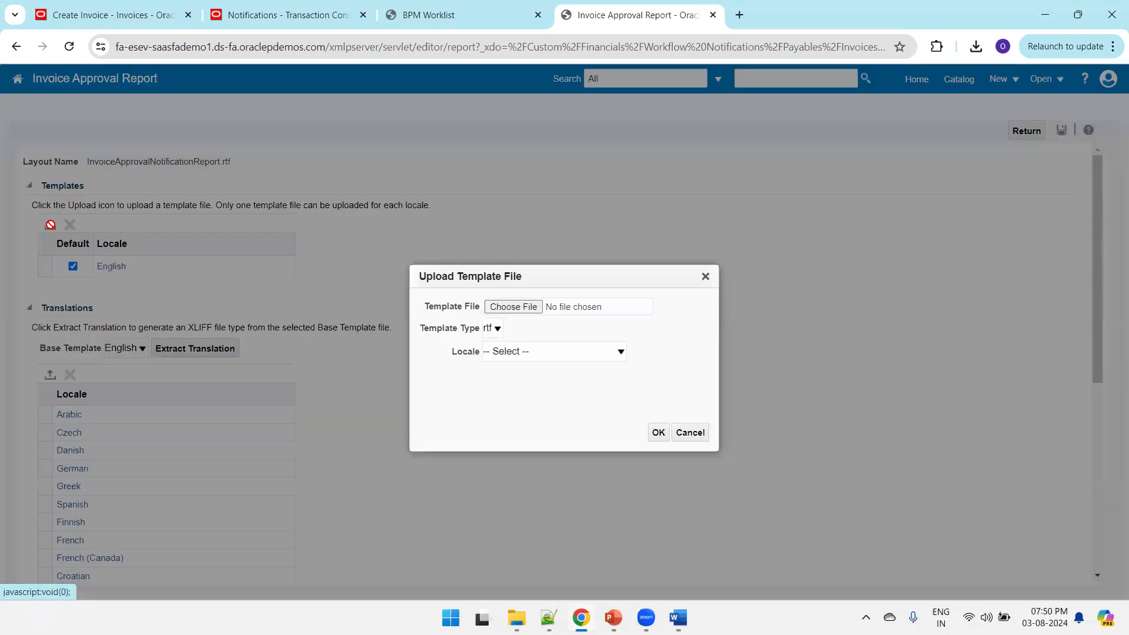
{"action": "left_click", "coordinate": [513, 307]}
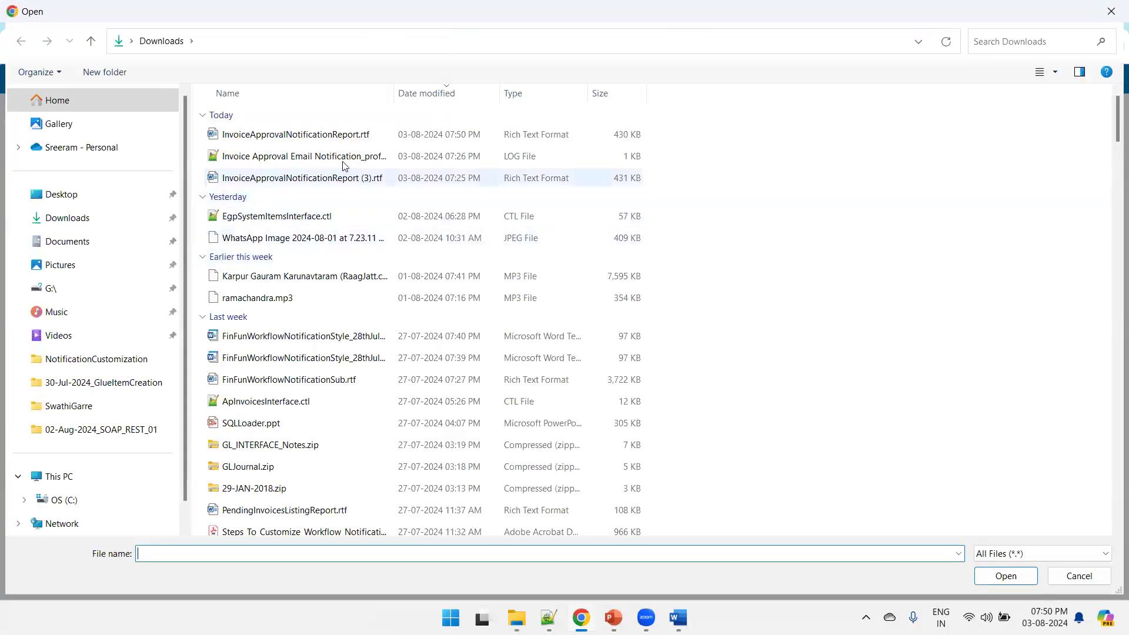
{"action": "double_click", "coordinate": [312, 137]}
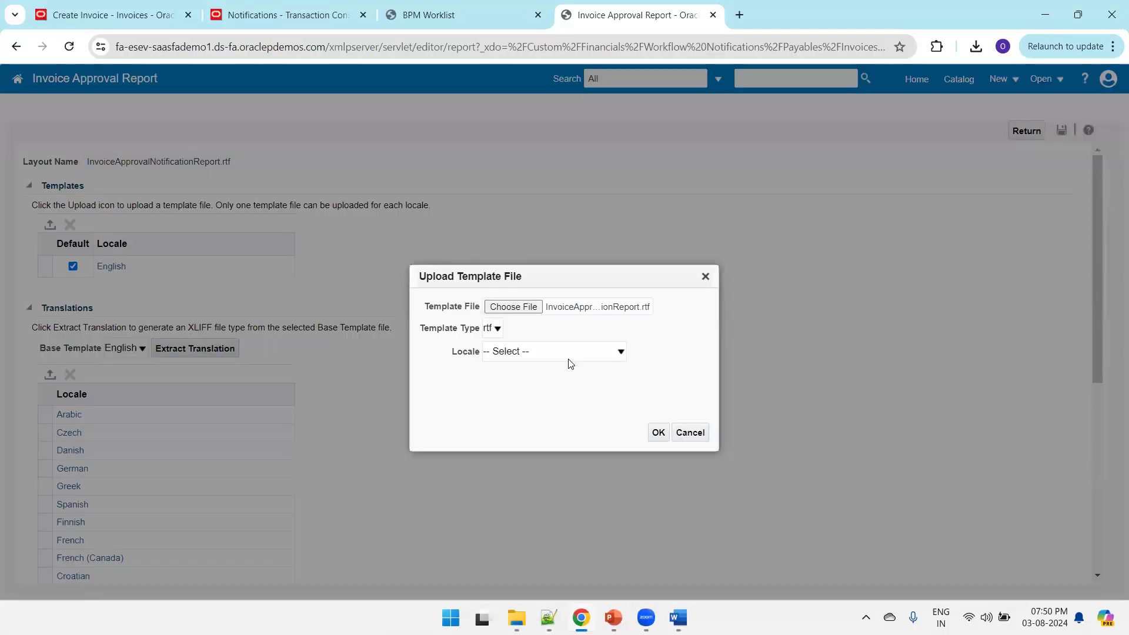
{"action": "left_click", "coordinate": [569, 363]}
{"action": "key", "text": "Down"}
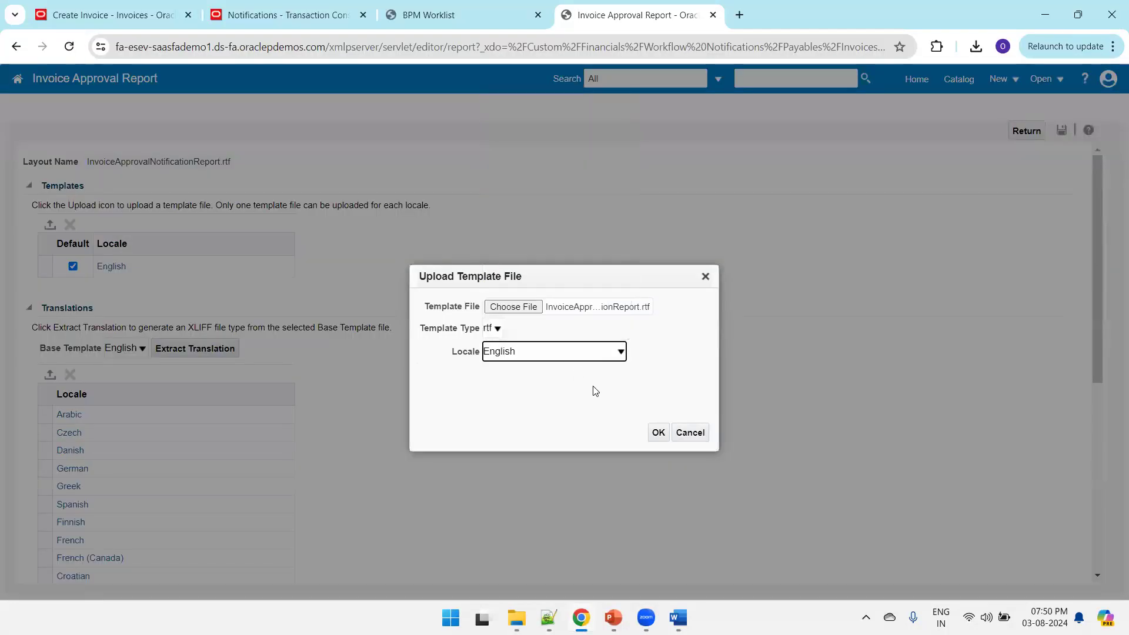
{"action": "left_click", "coordinate": [659, 431]}
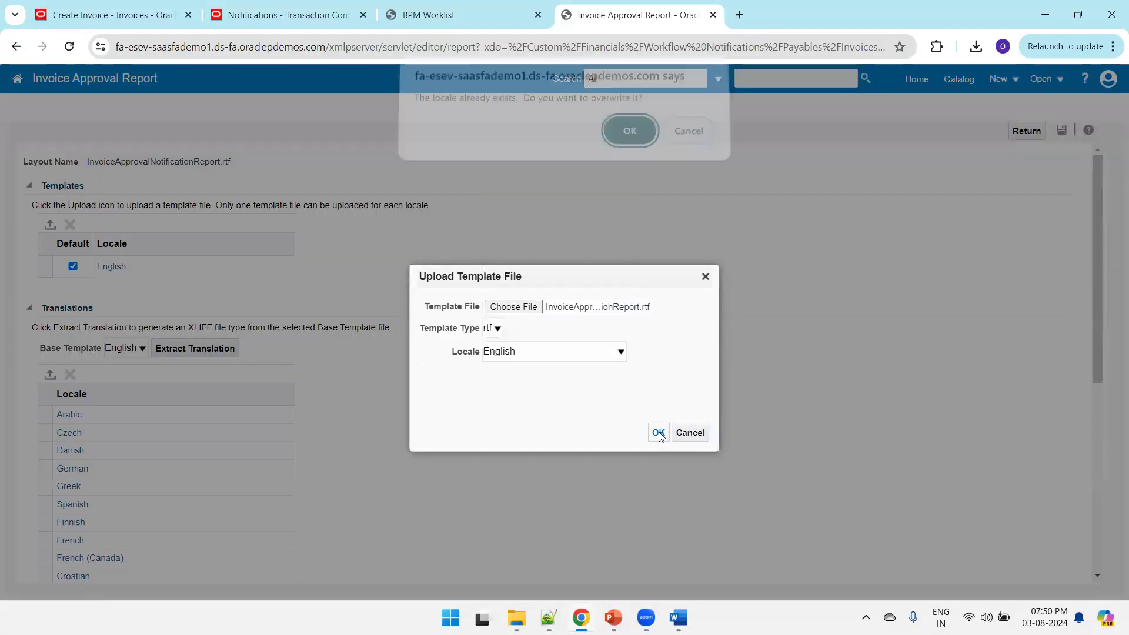
{"action": "left_click", "coordinate": [629, 136]}
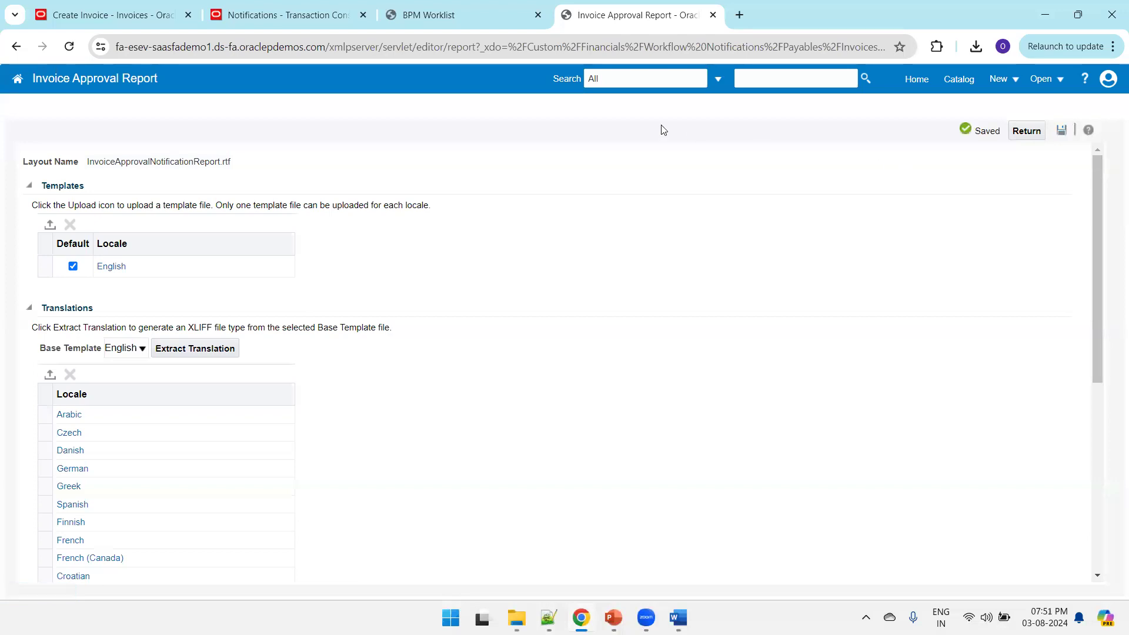
Step: Copy invoice number XXORA0005, save and close that invoice, and return to Payables tasks
{"action": "left_click", "coordinate": [115, 14]}
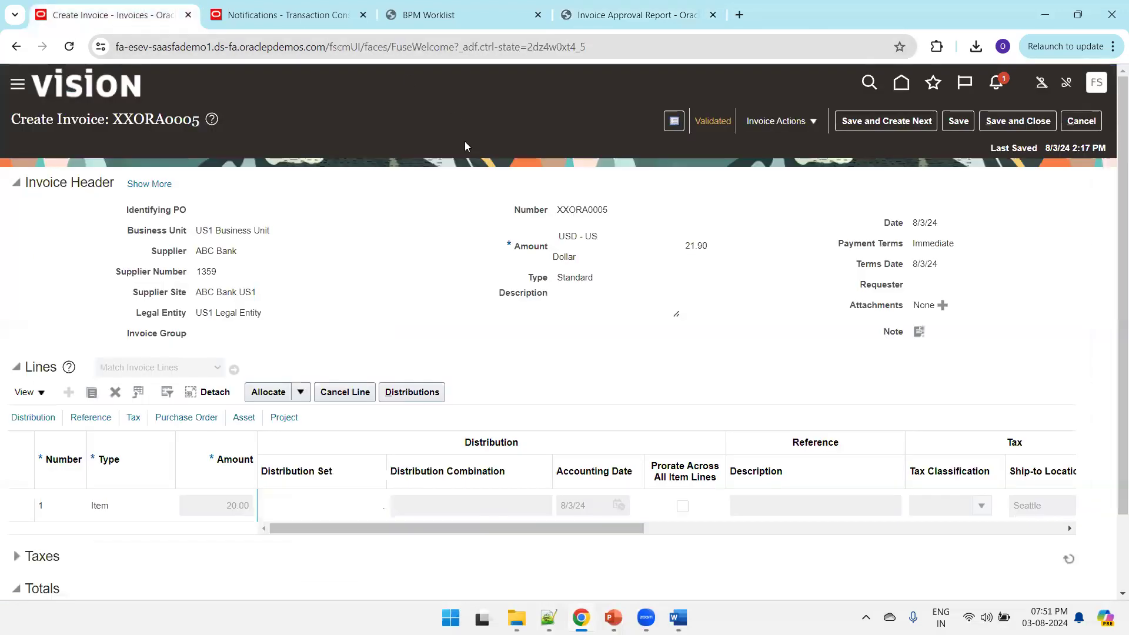
{"action": "double_click", "coordinate": [601, 210]}
{"action": "key", "text": "ctrl+c"}
{"action": "left_click", "coordinate": [1013, 122]}
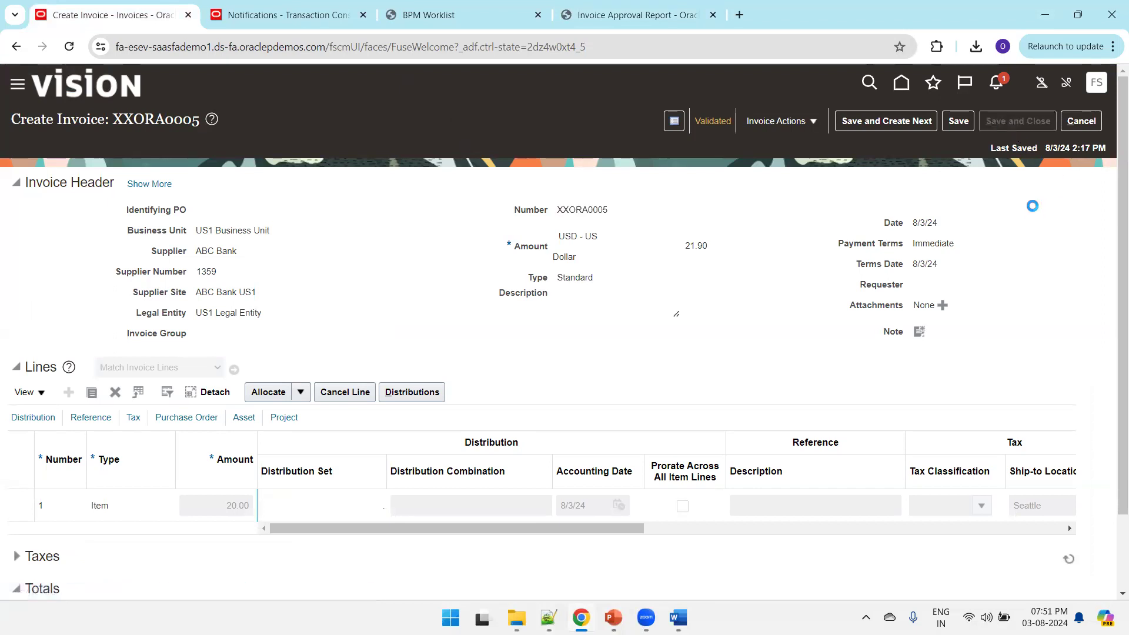
{"action": "left_click", "coordinate": [1107, 229]}
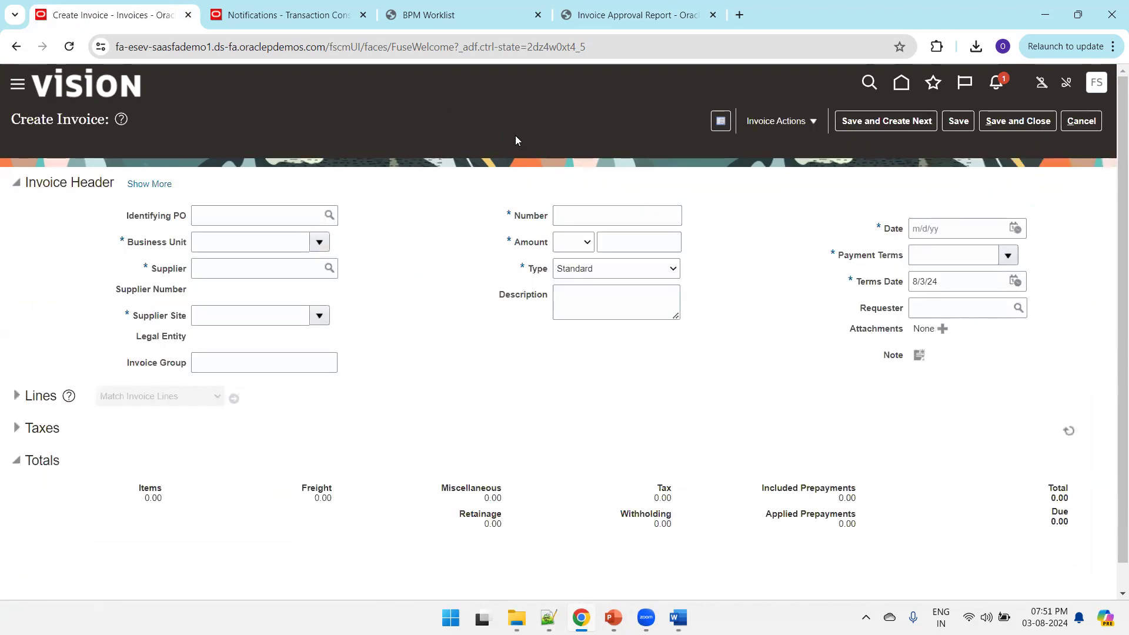
Step: Start a new invoice with the pasted number, business unit US1 and supplier ABC Bank
{"action": "left_click", "coordinate": [609, 209]}
{"action": "key", "text": "ctrl+v"}
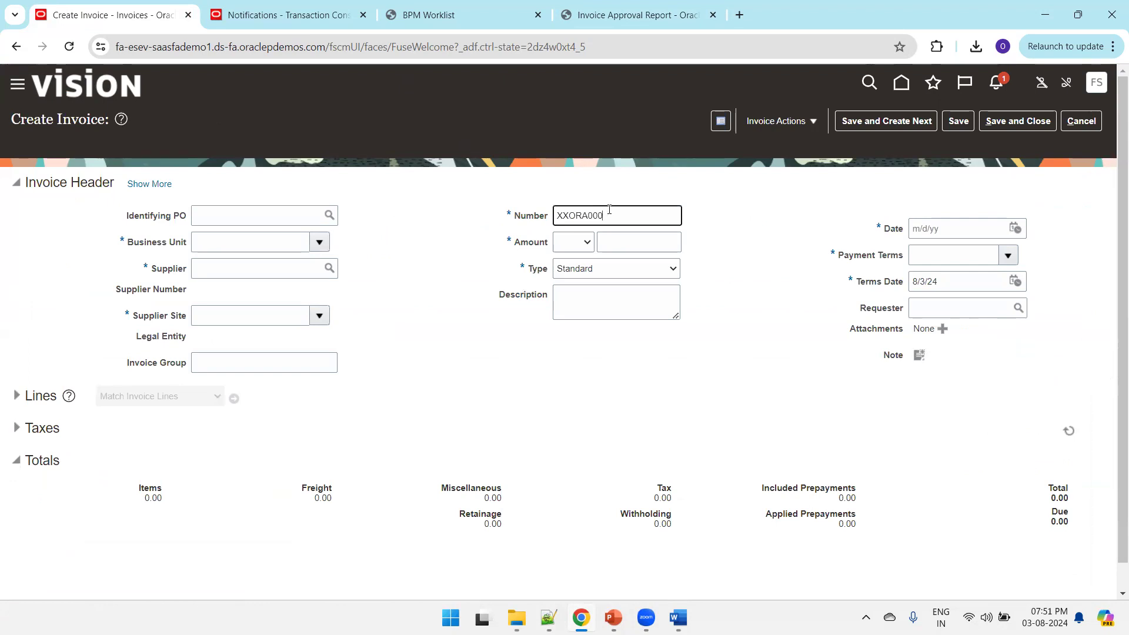
{"action": "left_click", "coordinate": [211, 248]}
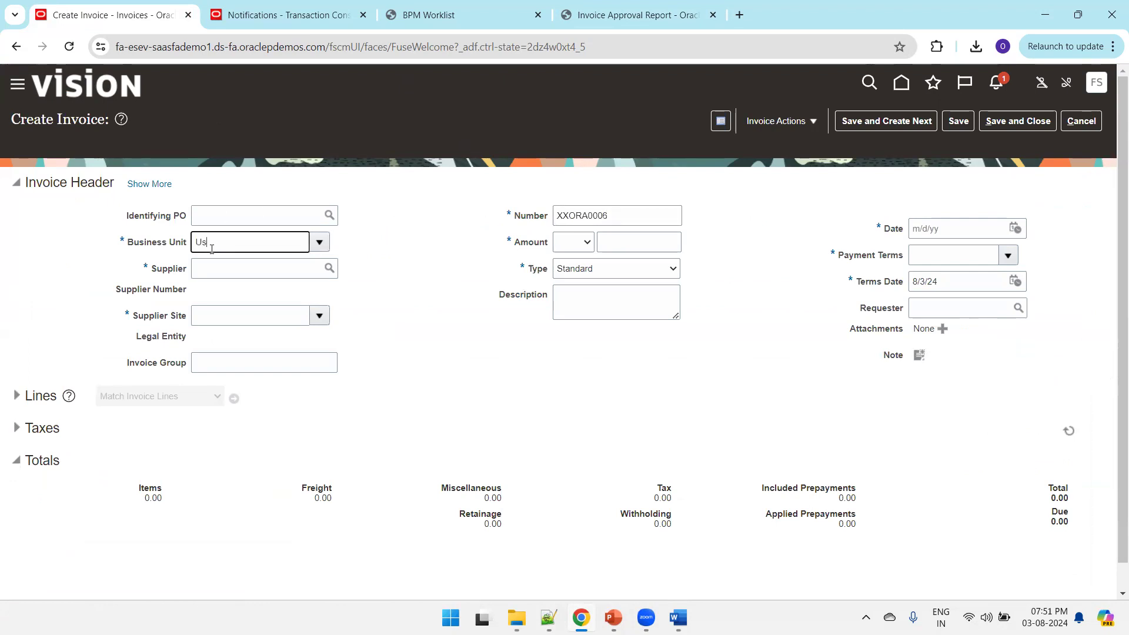
{"action": "type", "text": "Us1"}
{"action": "left_click", "coordinate": [221, 265]}
{"action": "left_click", "coordinate": [223, 263]}
{"action": "type", "text": "ABC B"}
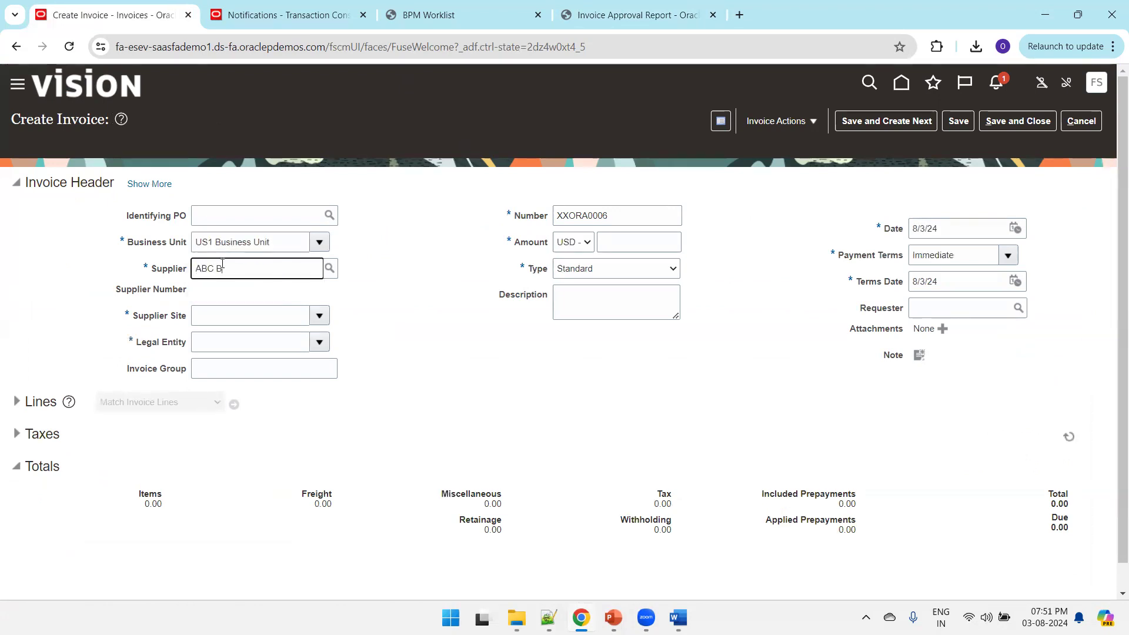
{"action": "type", "text": "ank"}
{"action": "left_click", "coordinate": [637, 243]}
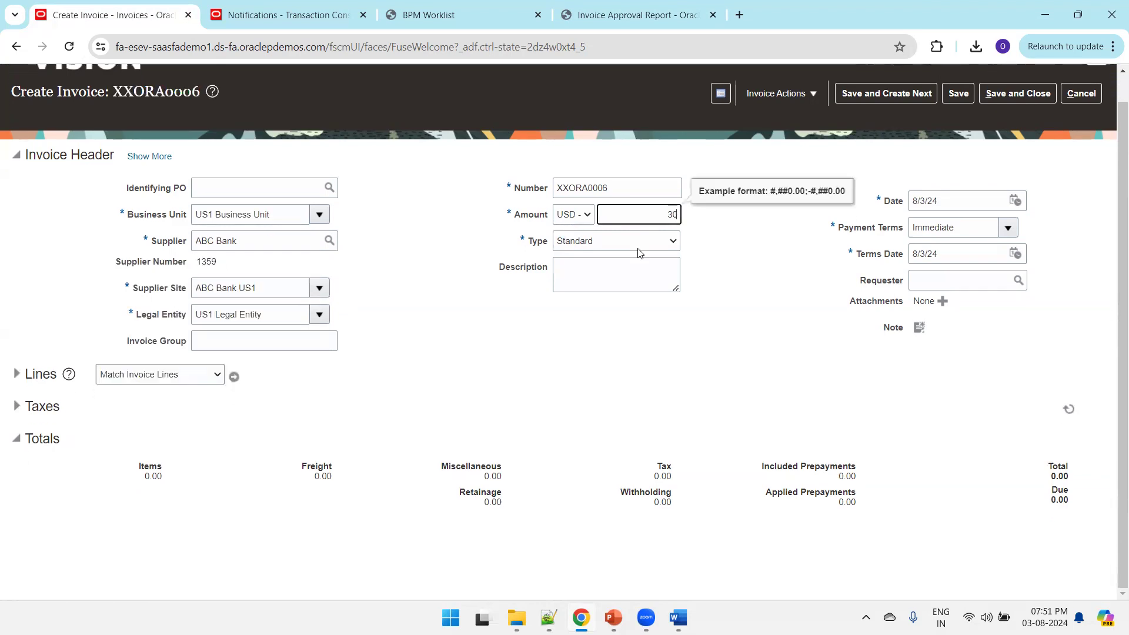
Step: Add a 30.00 item line, save invoice XXORA0006 and validate it
{"action": "left_click", "coordinate": [17, 376]}
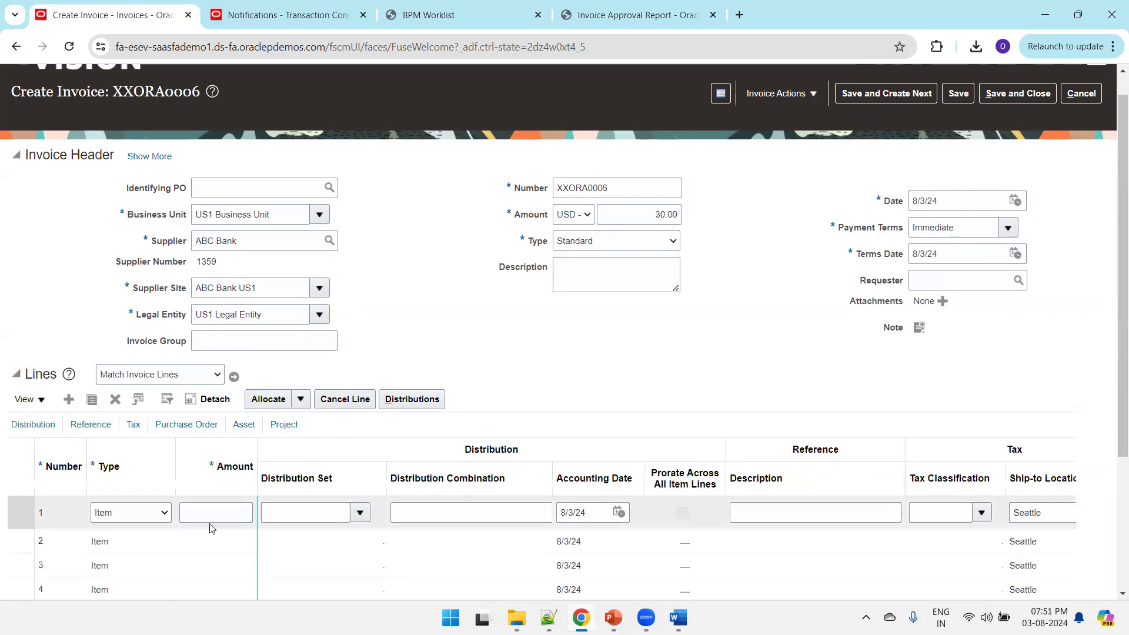
{"action": "left_click", "coordinate": [212, 514]}
{"action": "type", "text": "30"}
{"action": "key", "text": "Tab"}
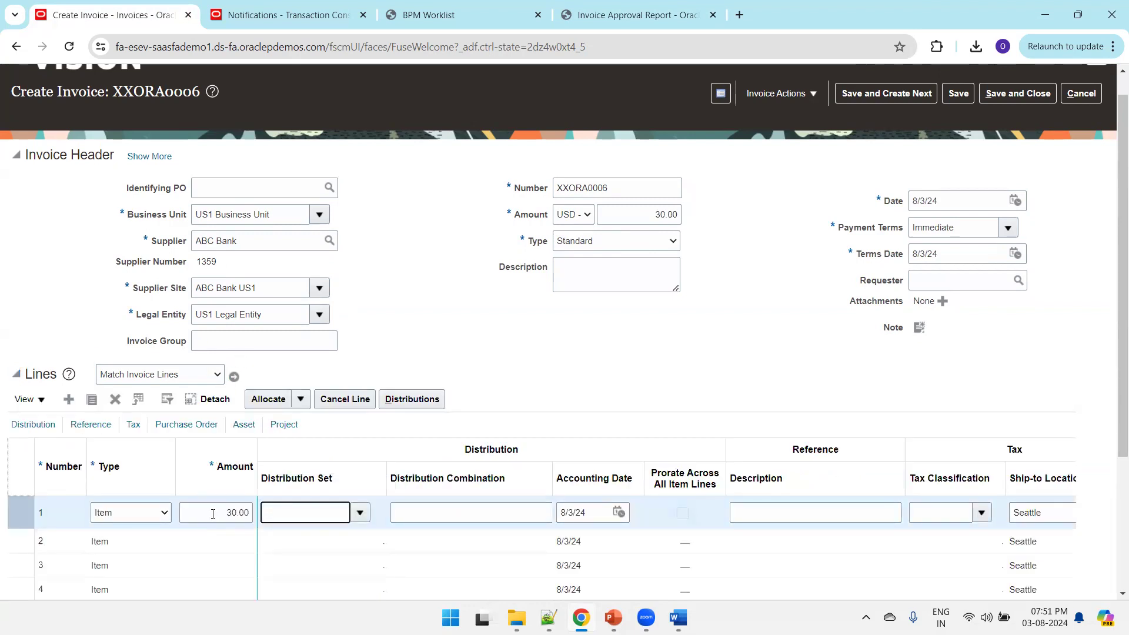
{"action": "left_click", "coordinate": [964, 101]}
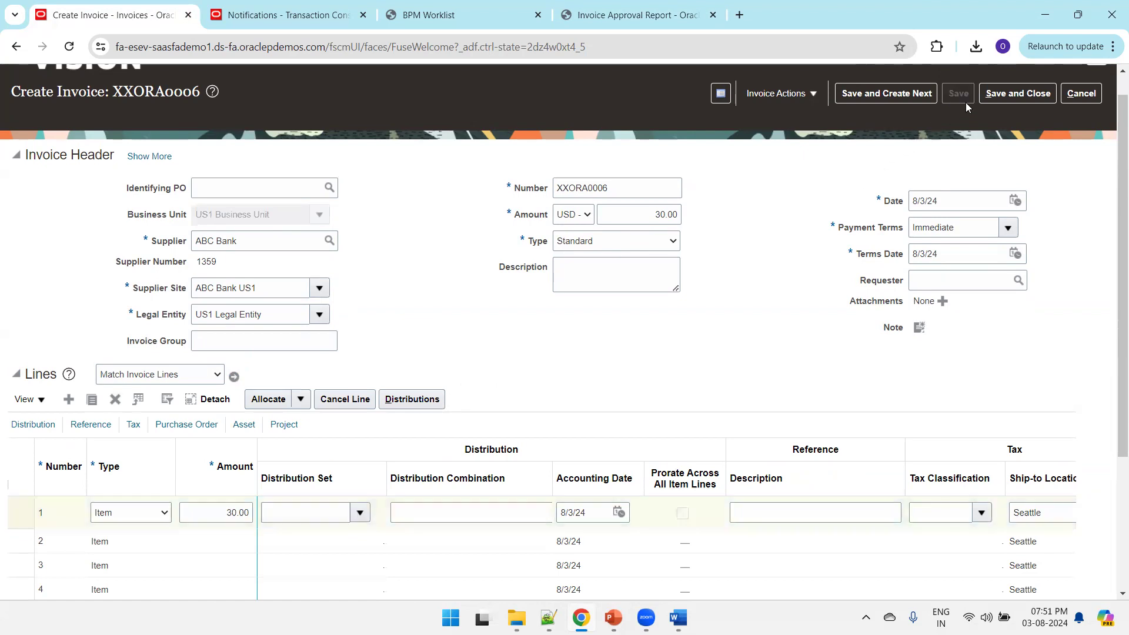
{"action": "left_click", "coordinate": [807, 100]}
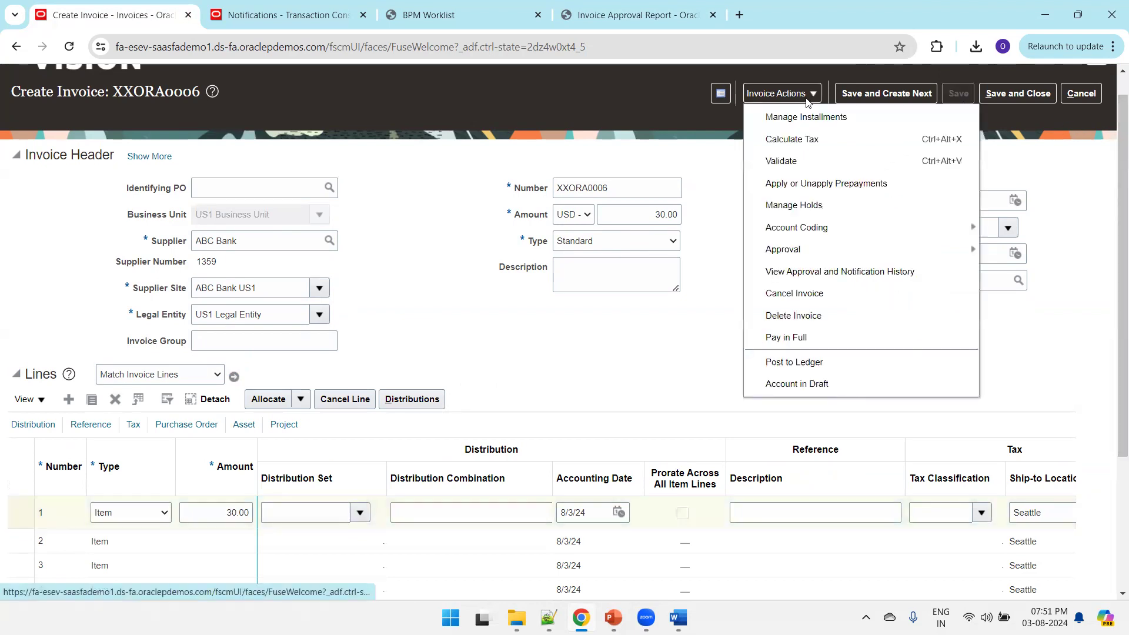
{"action": "left_click", "coordinate": [809, 97]}
{"action": "left_click", "coordinate": [807, 161]}
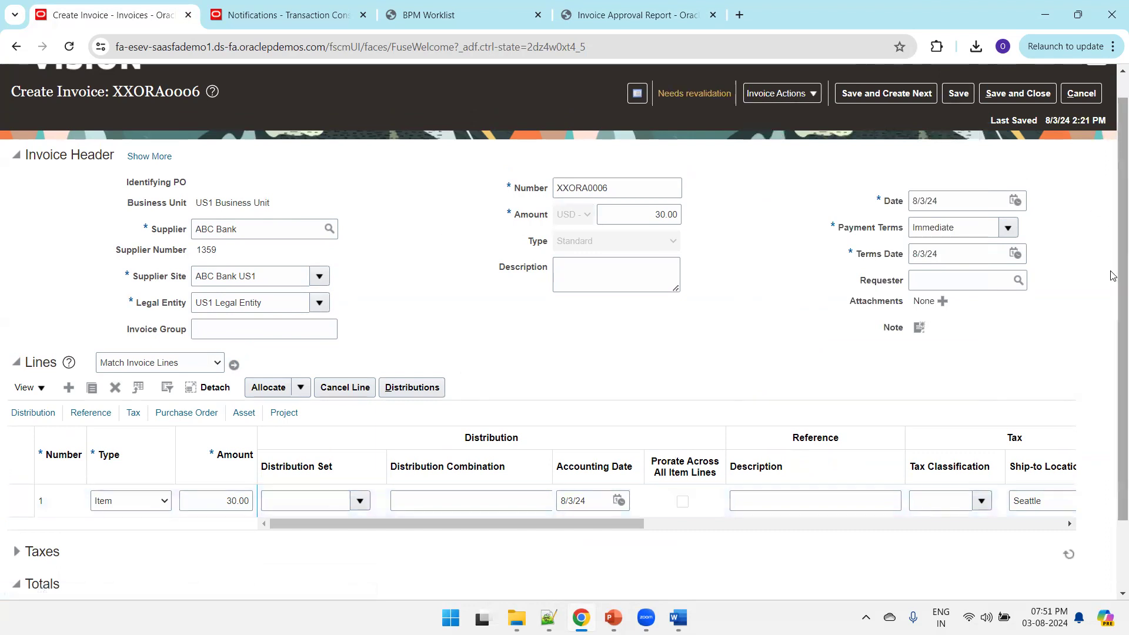
Step: Change the invoice header amount to 32 and bring up line 1's distributions
{"action": "scroll", "coordinate": [1068, 435], "scroll_direction": "down", "scroll_amount": 2}
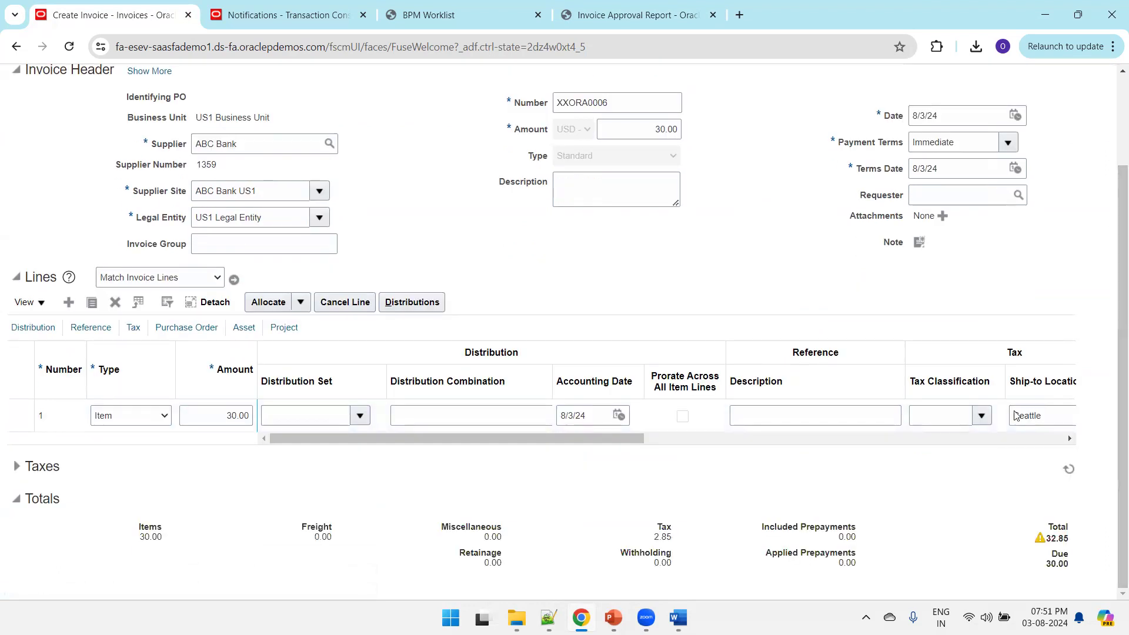
{"action": "double_click", "coordinate": [1087, 234]}
{"action": "left_click", "coordinate": [1087, 234]}
{"action": "scroll", "coordinate": [868, 211], "scroll_direction": "up", "scroll_amount": 3}
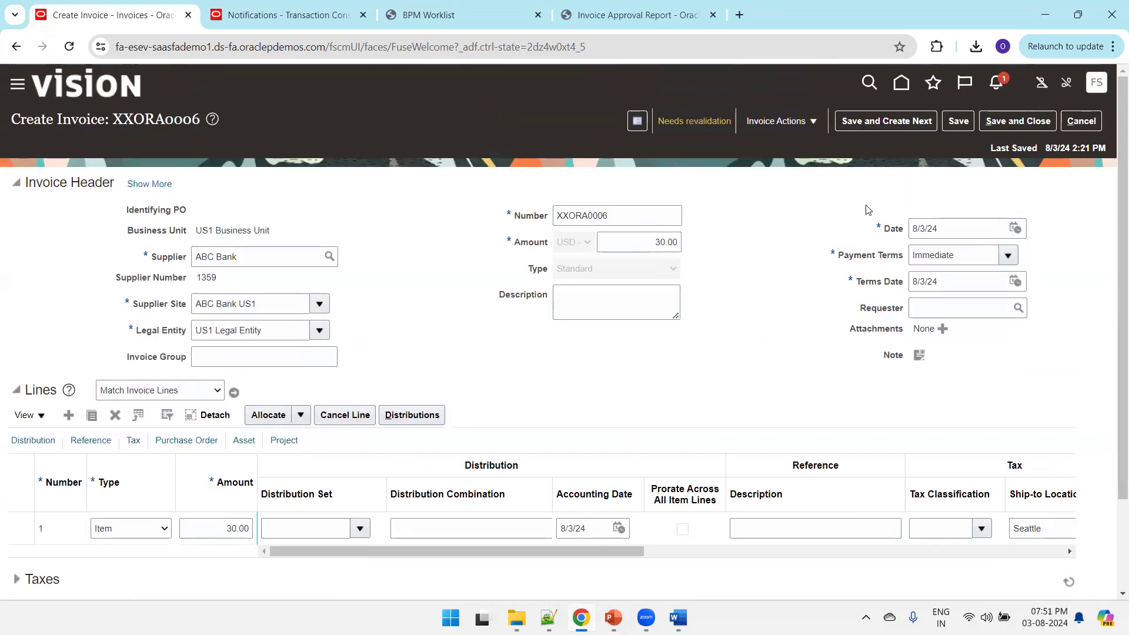
{"action": "double_click", "coordinate": [647, 250]}
{"action": "type", "text": "32.85"}
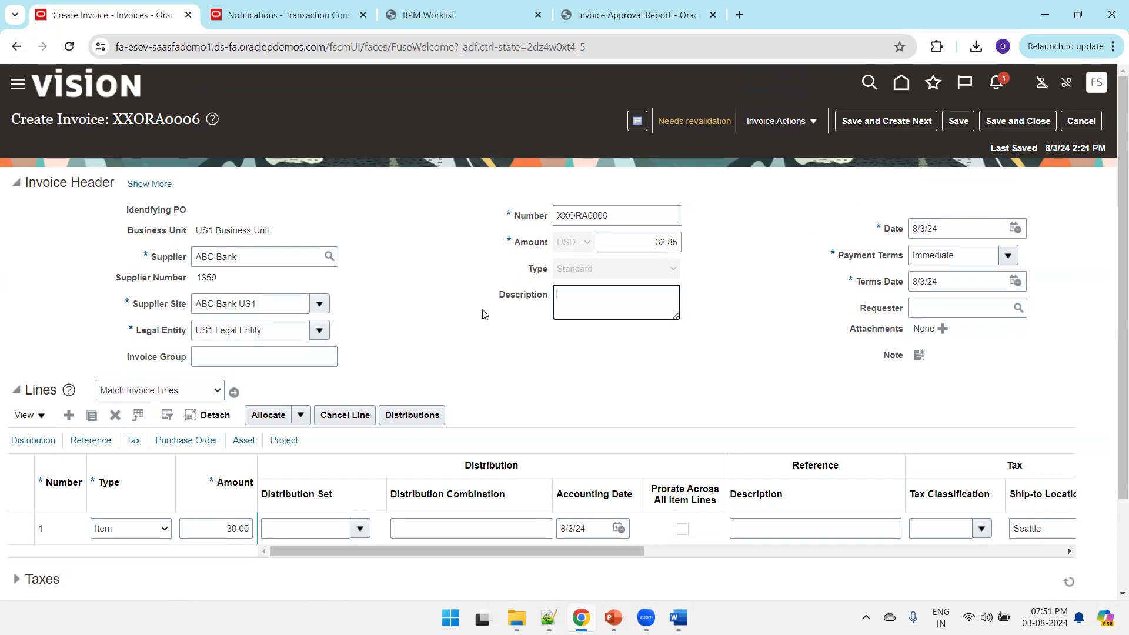
{"action": "left_click", "coordinate": [428, 410]}
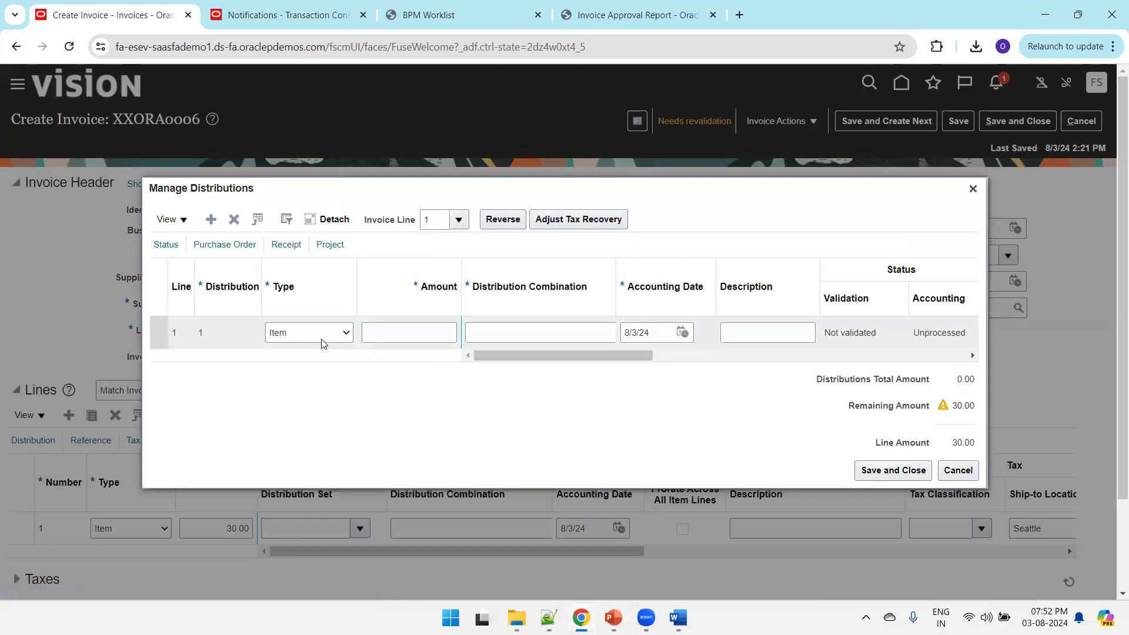
Step: Give line 1 a 30.00 distribution with an account combination from the search, then save
{"action": "left_click", "coordinate": [396, 332]}
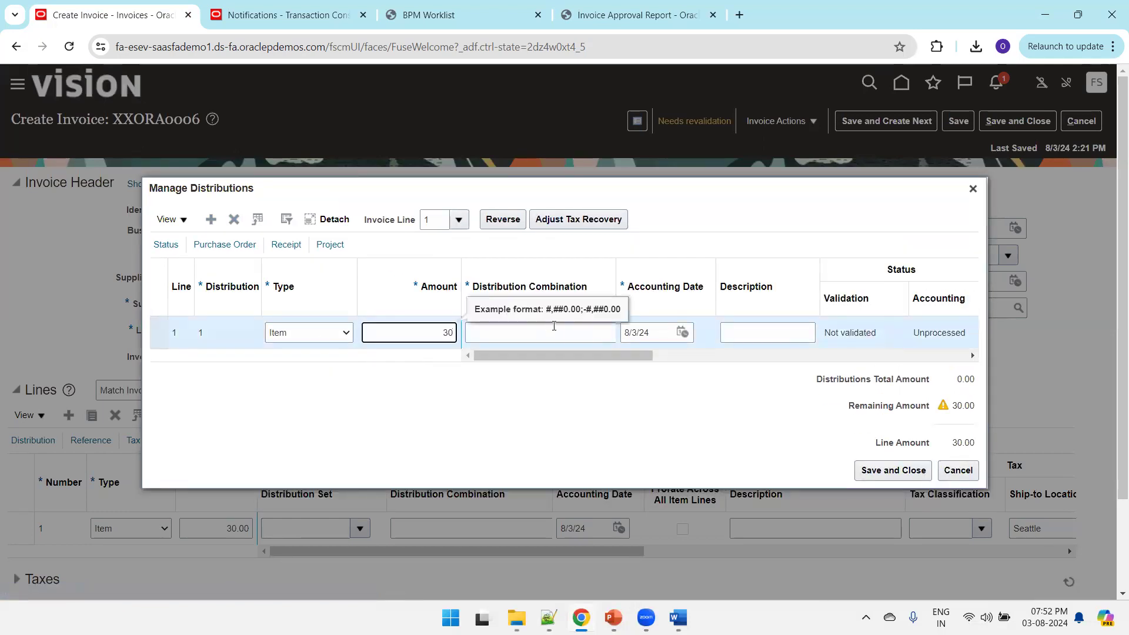
{"action": "left_click", "coordinate": [555, 333]}
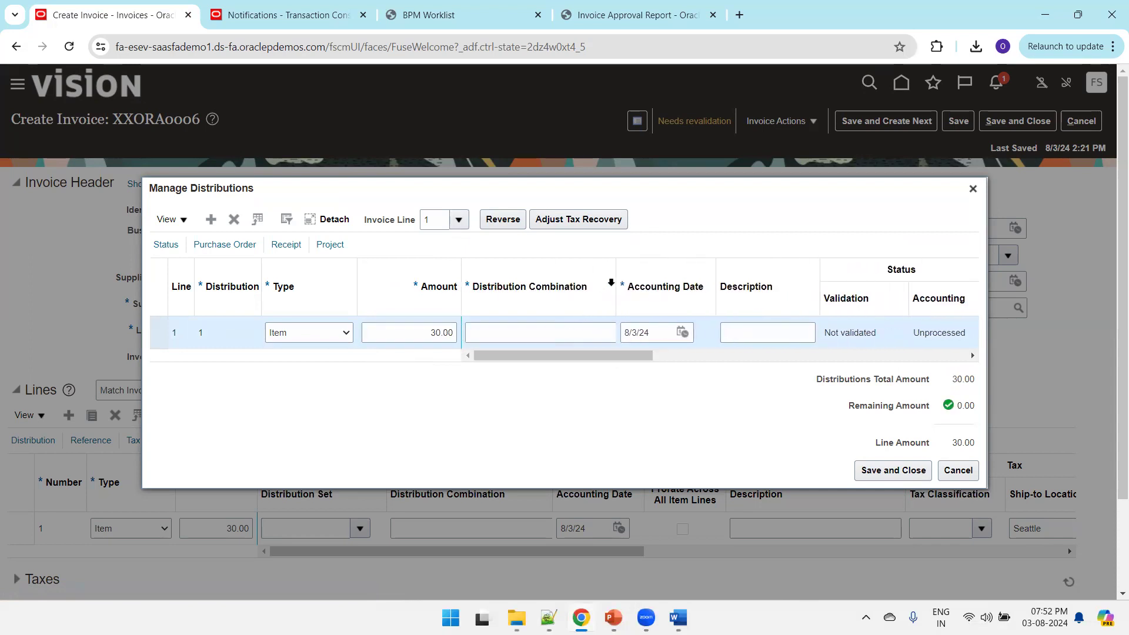
{"action": "left_click_drag", "start_coordinate": [617, 280], "coordinate": [638, 282]}
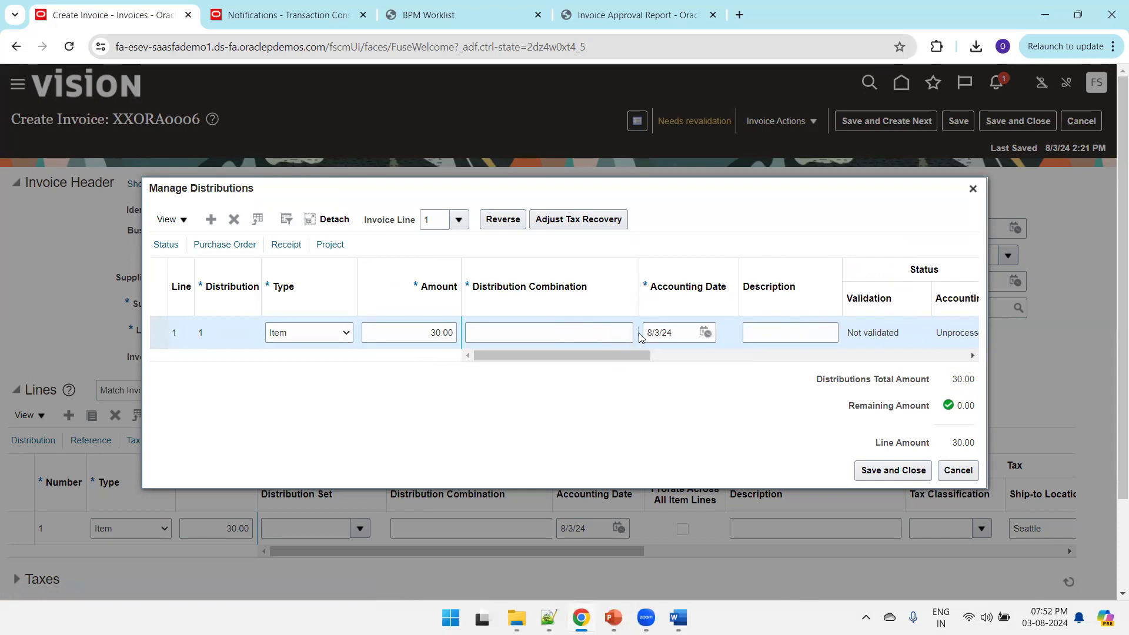
{"action": "left_click", "coordinate": [624, 331]}
{"action": "type", "text": "01"}
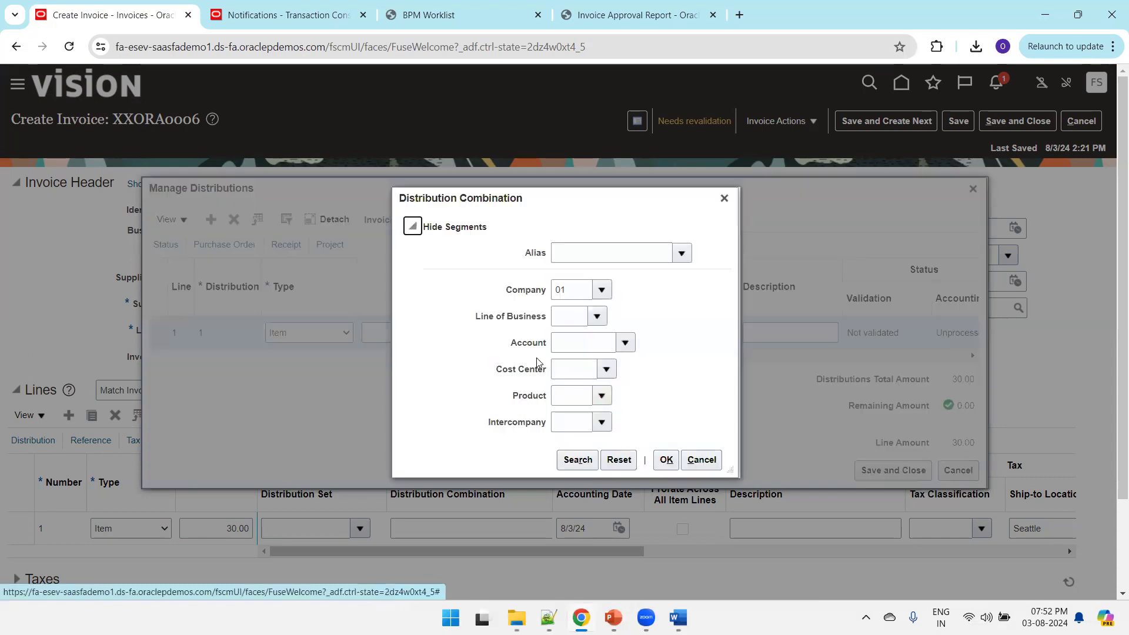
{"action": "double_click", "coordinate": [586, 295]}
{"action": "key", "text": "BackSpace"}
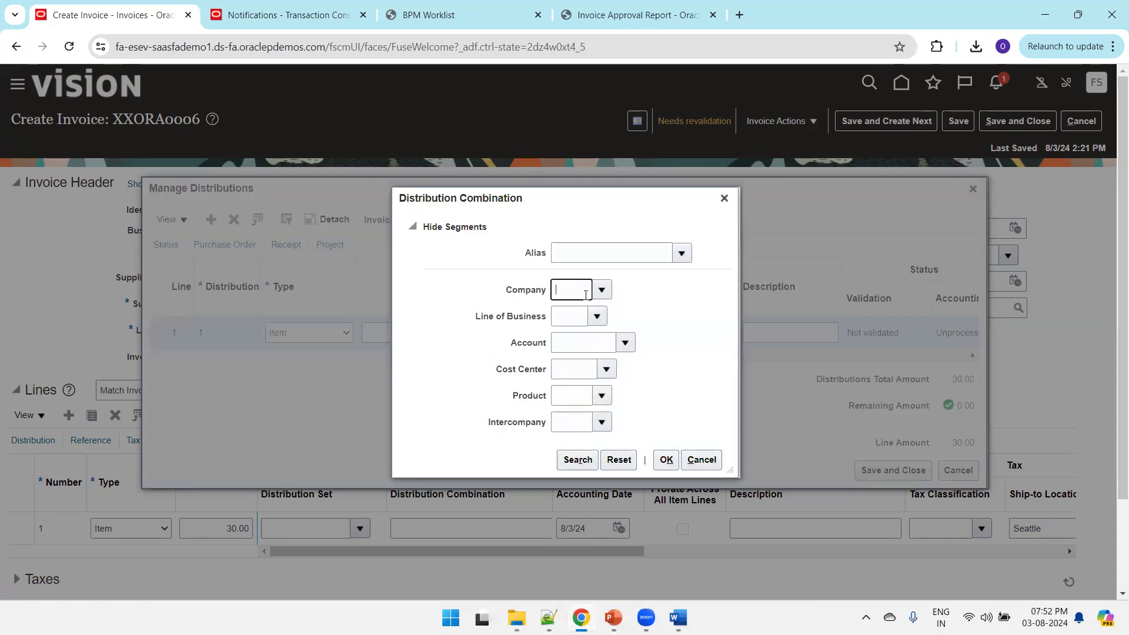
{"action": "left_click", "coordinate": [580, 467]}
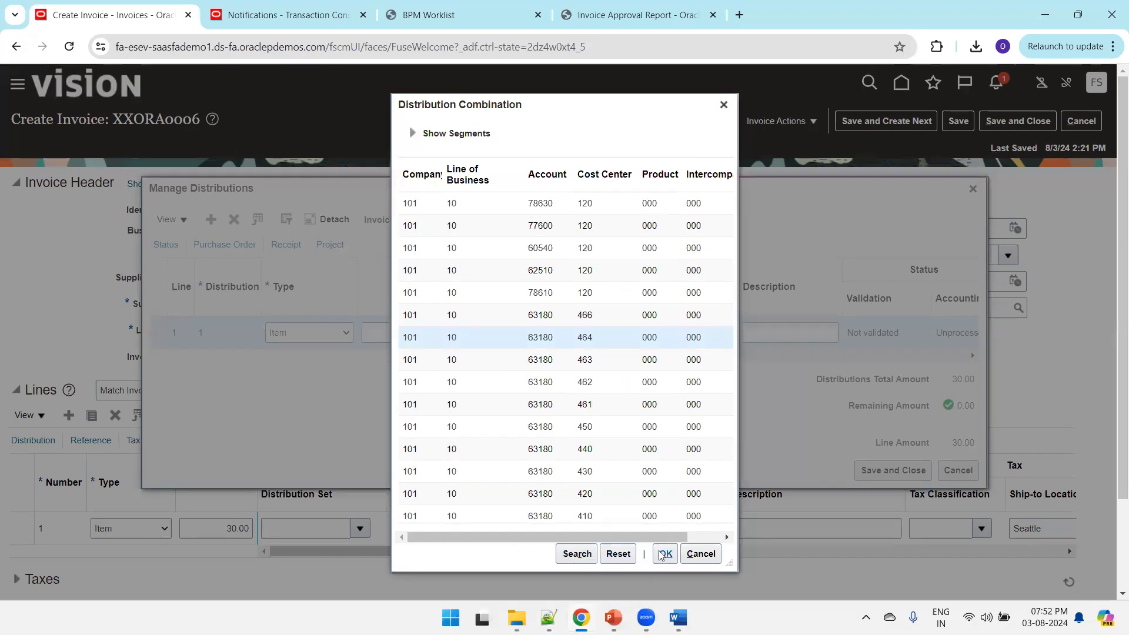
{"action": "left_click", "coordinate": [665, 553]}
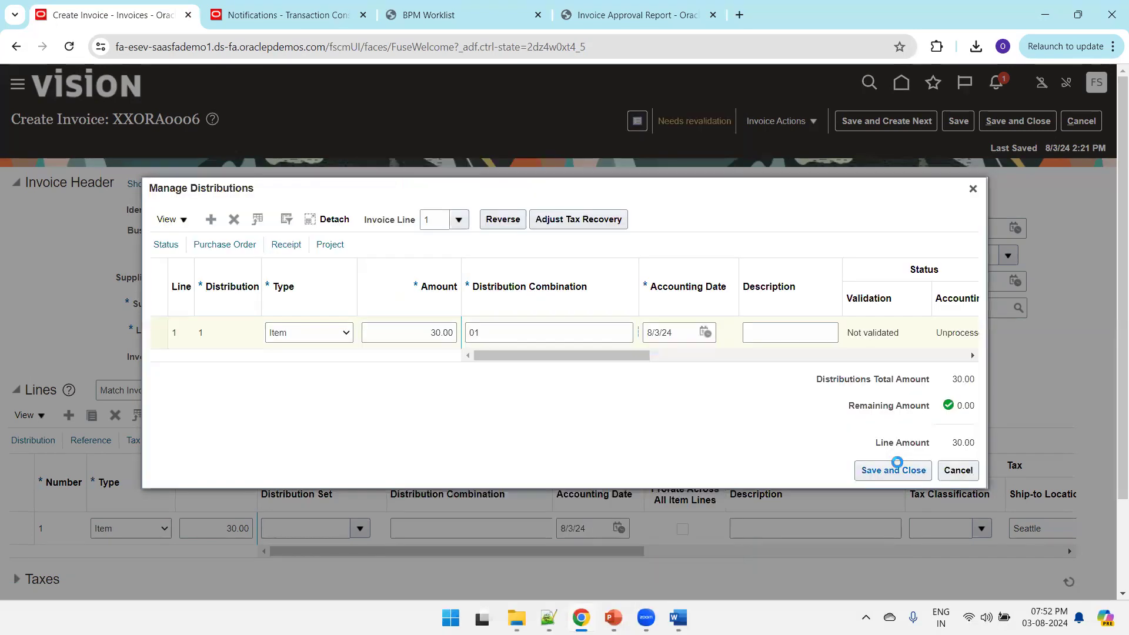
{"action": "left_click", "coordinate": [895, 469]}
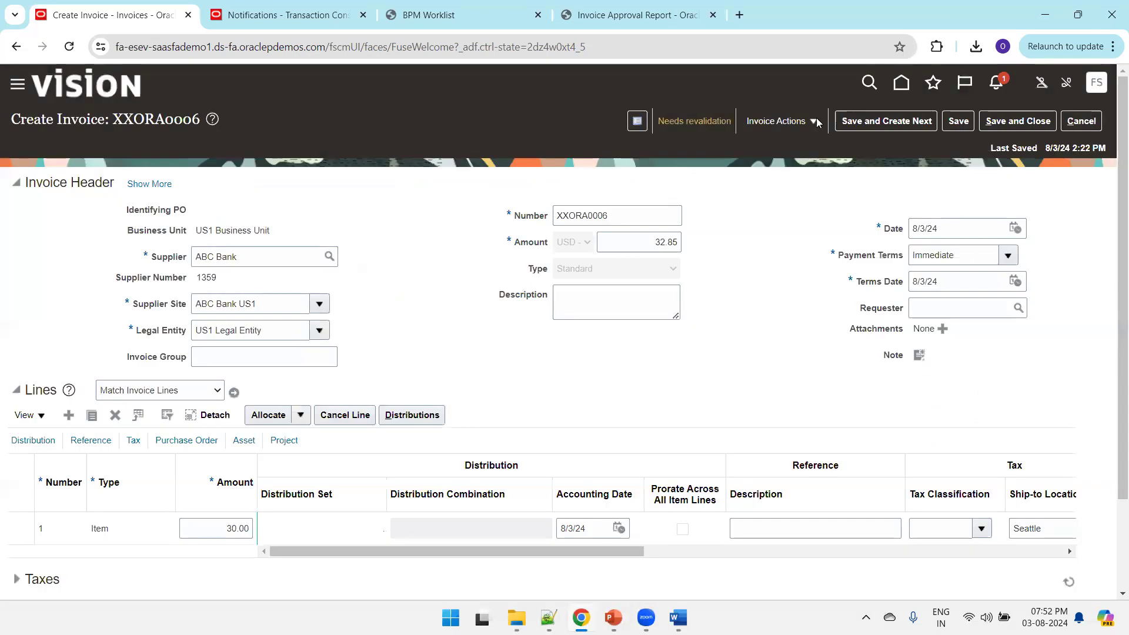
Step: Validate invoice XXORA0006, then initiate its approval from Invoice Actions
{"action": "left_click", "coordinate": [777, 121]}
{"action": "left_click", "coordinate": [782, 188]}
{"action": "left_click", "coordinate": [782, 121]}
{"action": "mouse_move", "coordinate": [822, 280]}
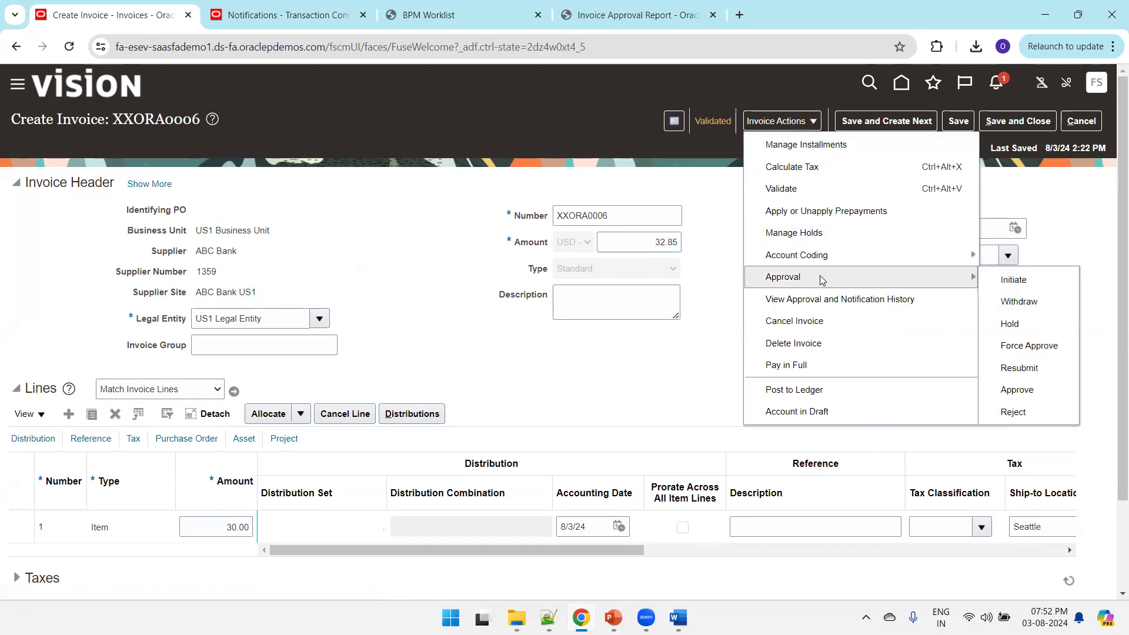
{"action": "left_click", "coordinate": [1015, 280]}
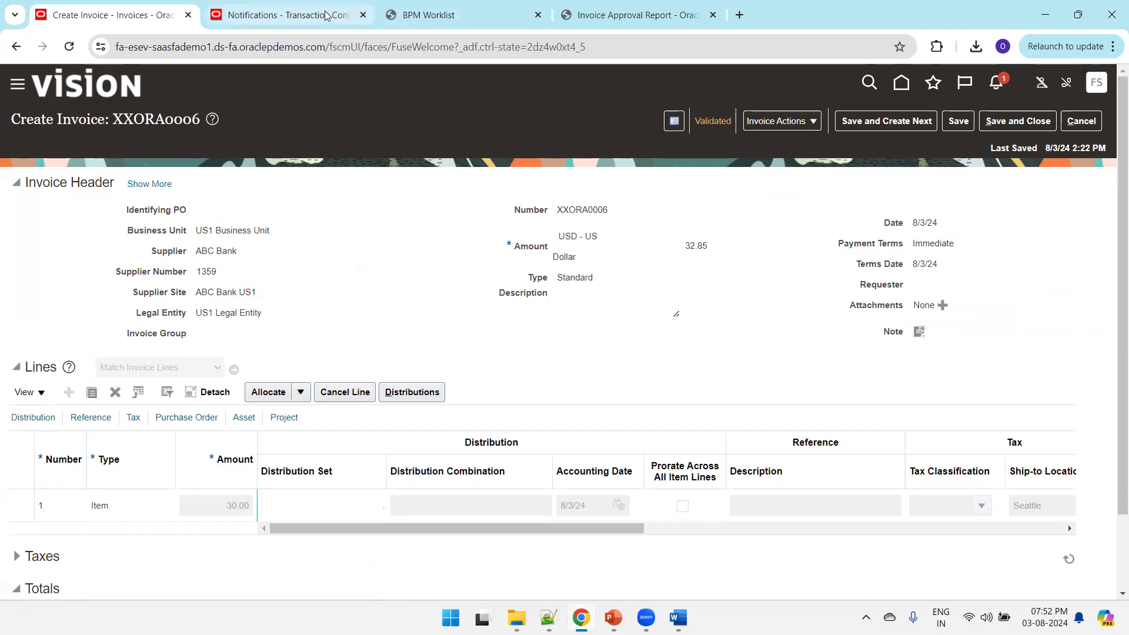
Step: Return to the transactions list and refresh it to check XXORA0006's approval status
{"action": "left_click", "coordinate": [492, 19]}
{"action": "left_click", "coordinate": [580, 22]}
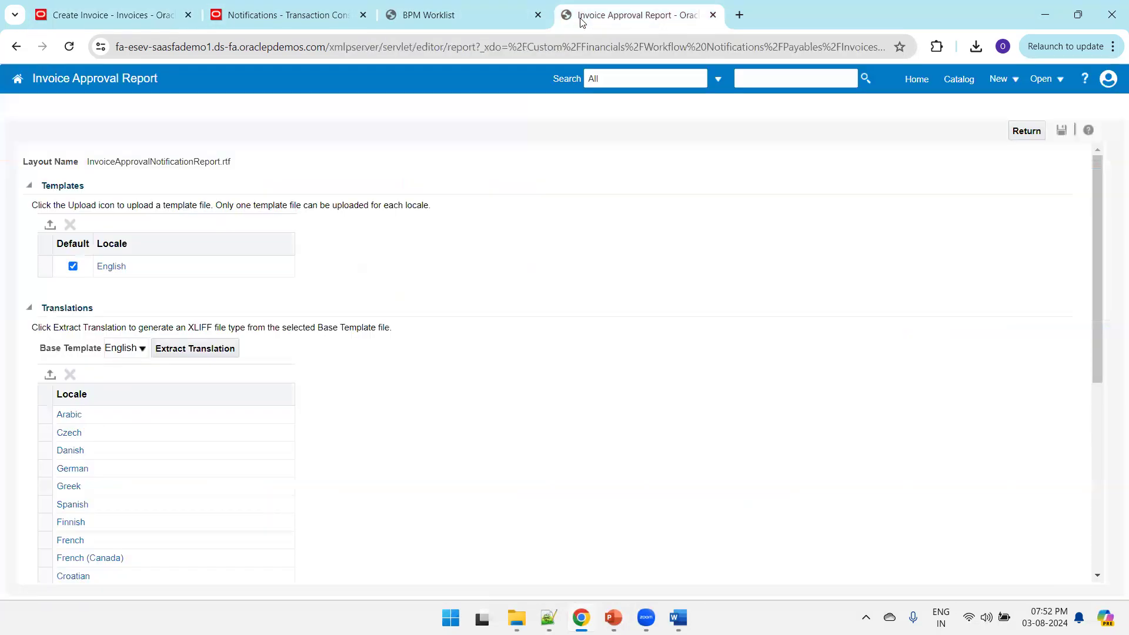
{"action": "left_click", "coordinate": [330, 13]}
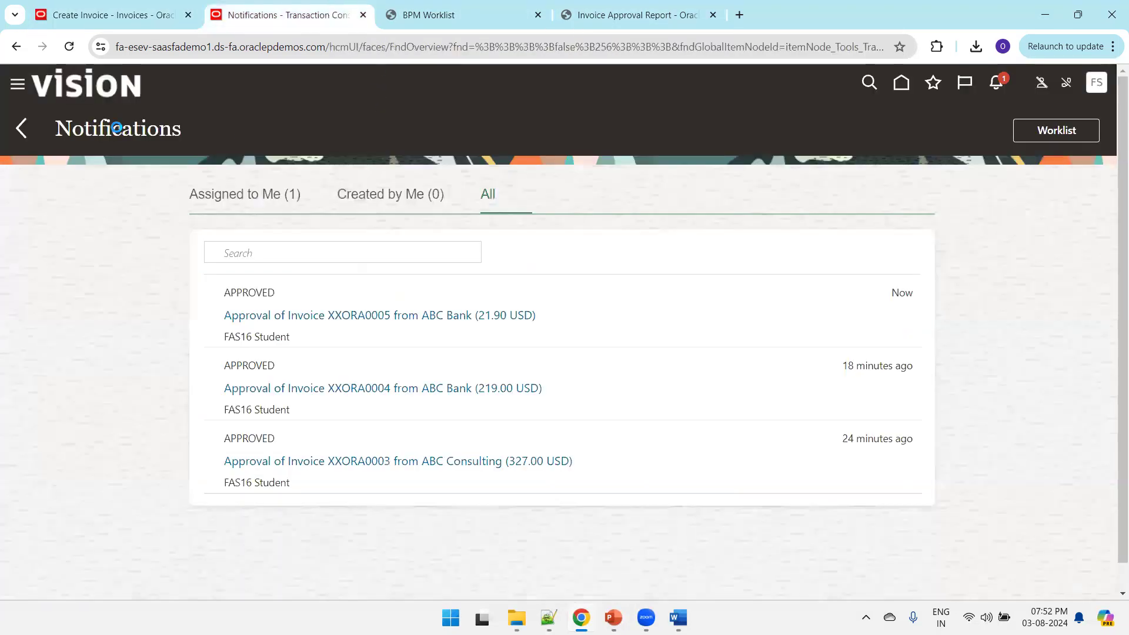
{"action": "left_click", "coordinate": [22, 137]}
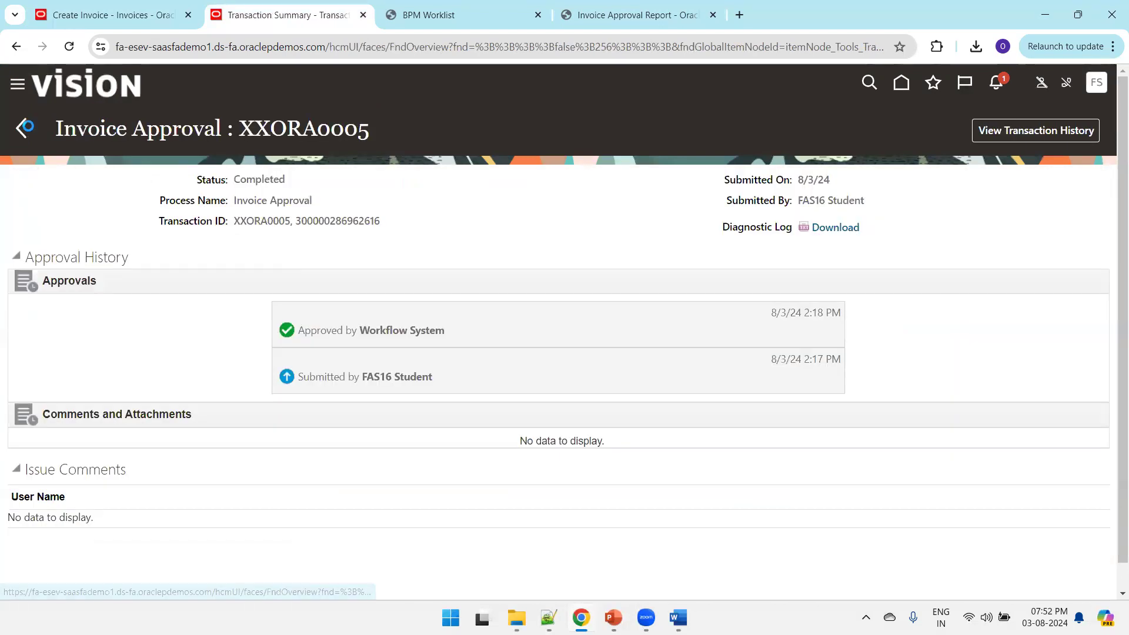
{"action": "left_click", "coordinate": [22, 128]}
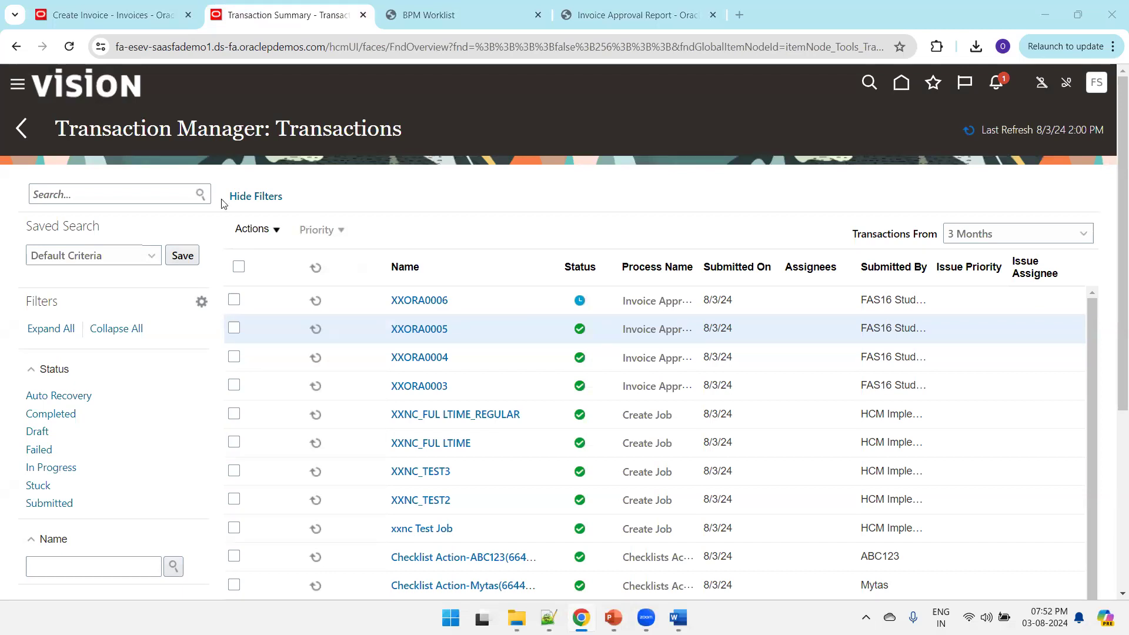
{"action": "left_click", "coordinate": [201, 194]}
Step: Show all notifications on the full Notifications page, filtering to those assigned to the user
{"action": "left_click", "coordinate": [994, 88]}
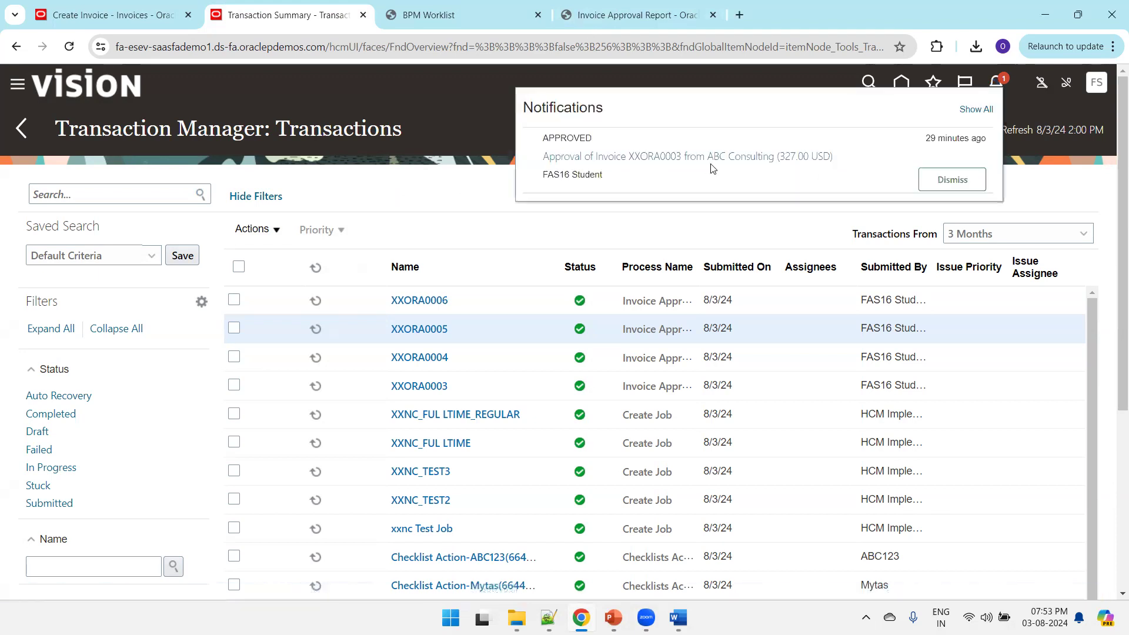
{"action": "left_click", "coordinate": [976, 109]}
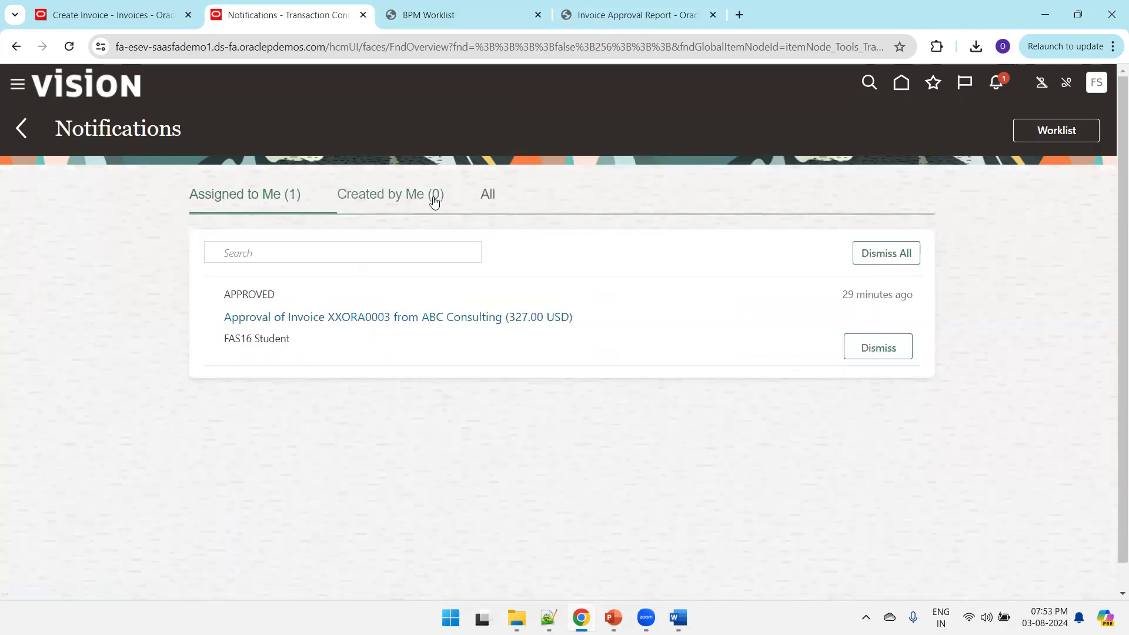
{"action": "left_click", "coordinate": [487, 194]}
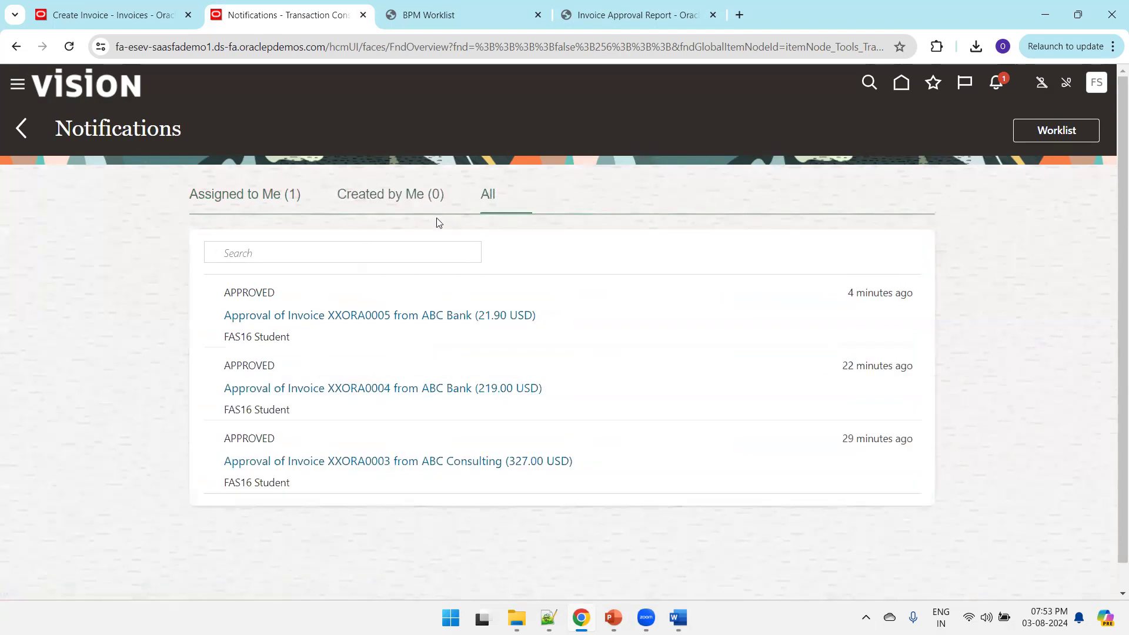
{"action": "left_click", "coordinate": [248, 206]}
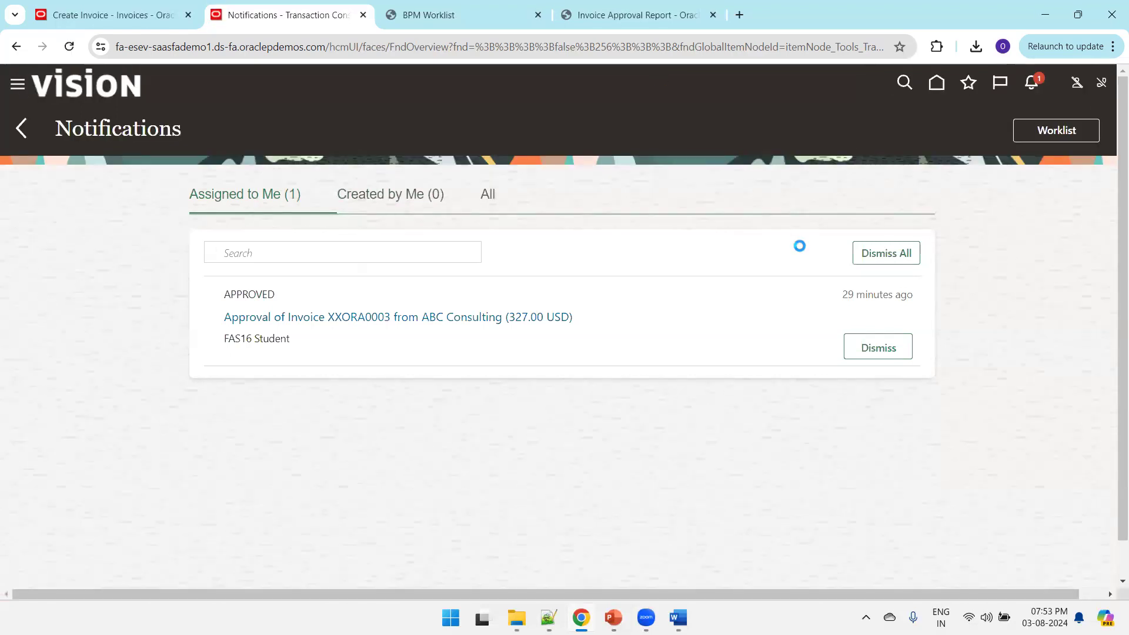
{"action": "left_click", "coordinate": [1000, 84]}
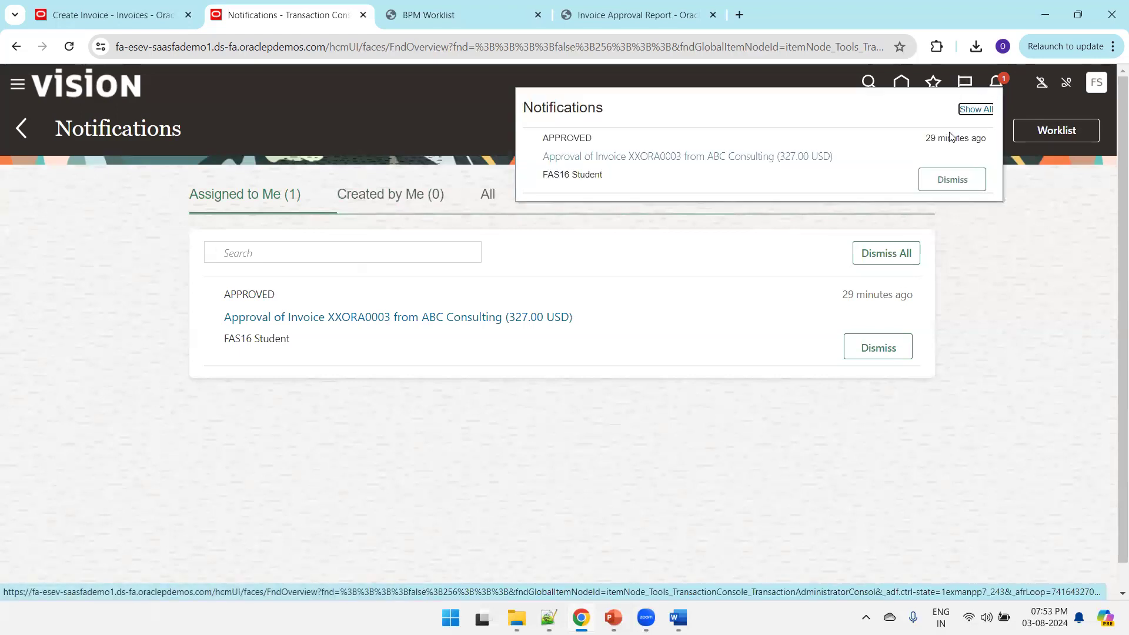
Step: Switch the Notifications page to the All tab to list every notification
{"action": "left_click", "coordinate": [487, 194]}
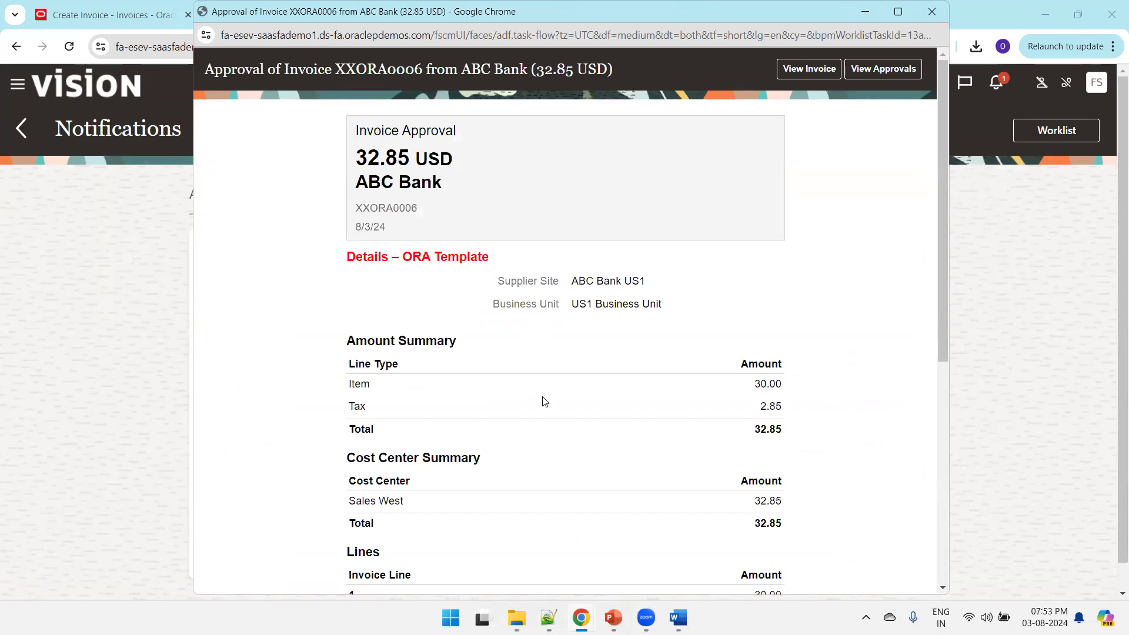
Step: Check the red template note in Word against the notification, then close the notification window
{"action": "key", "text": "alt+Tab"}
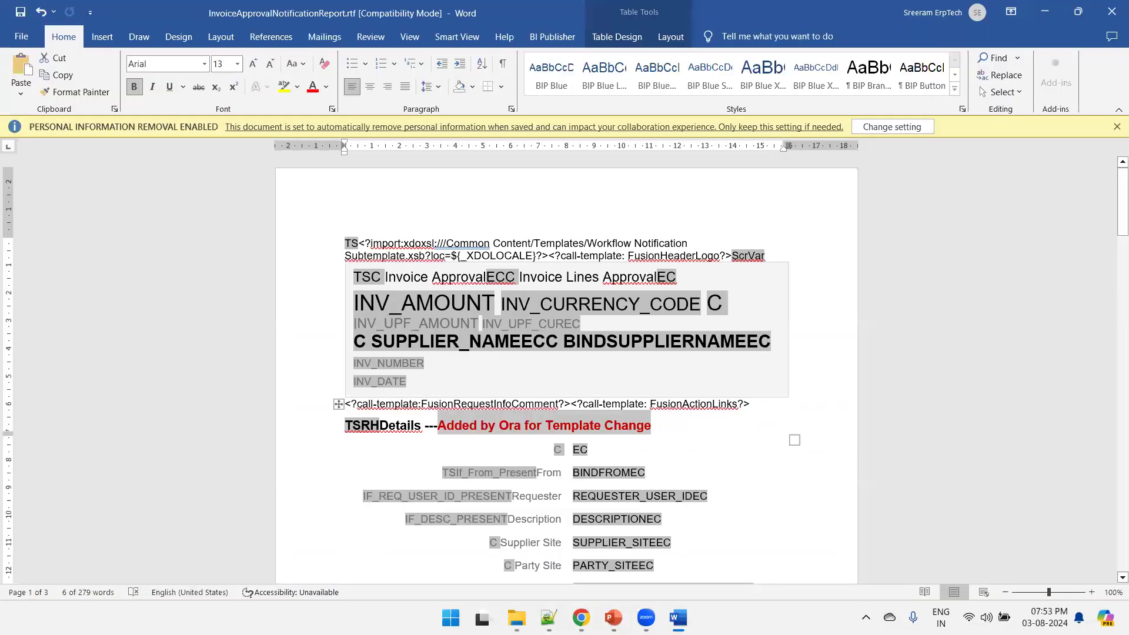
{"action": "left_click", "coordinate": [448, 433]}
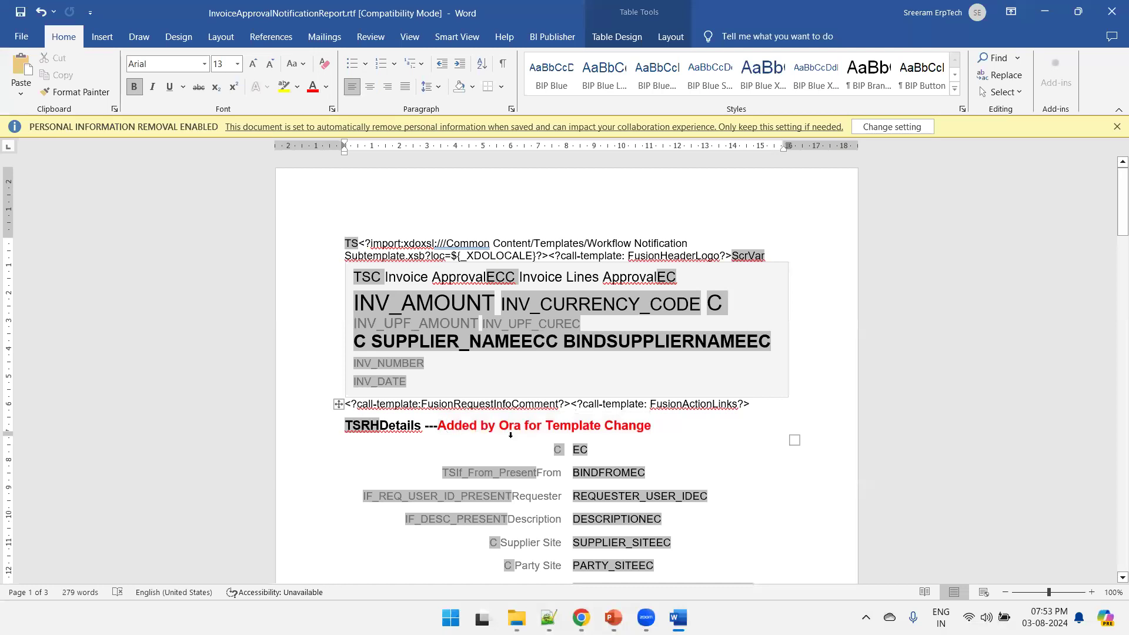
{"action": "key", "text": "alt+Tab"}
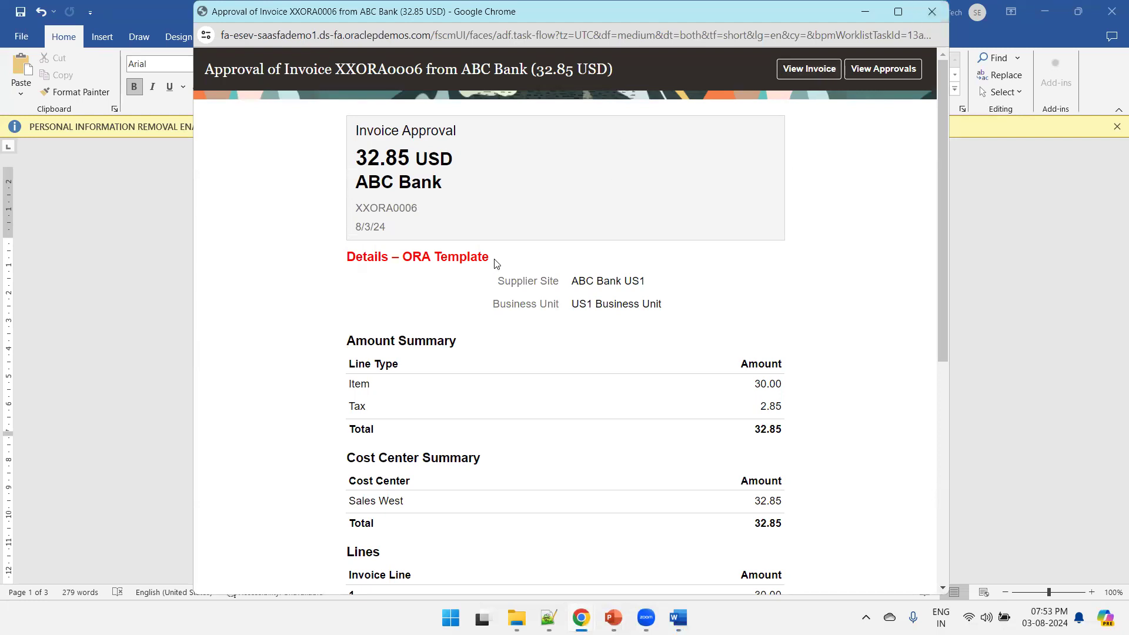
{"action": "left_click", "coordinate": [933, 11]}
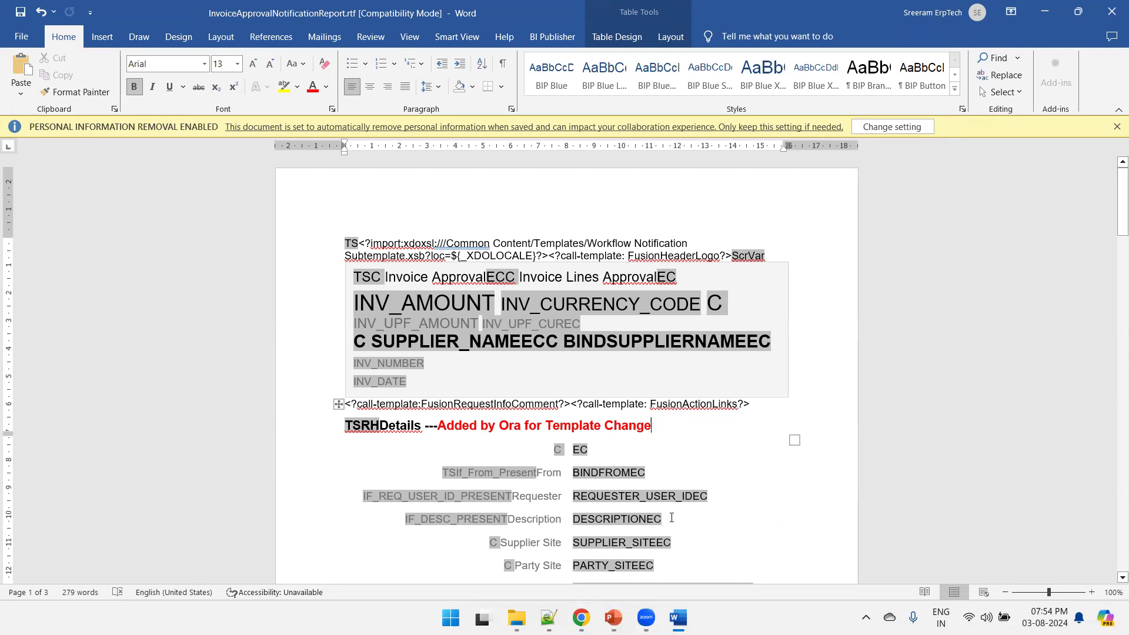
Step: Go back to the Invoice Approval Report tab and exit the layout editor to the report page
{"action": "mouse_move", "coordinate": [581, 610]}
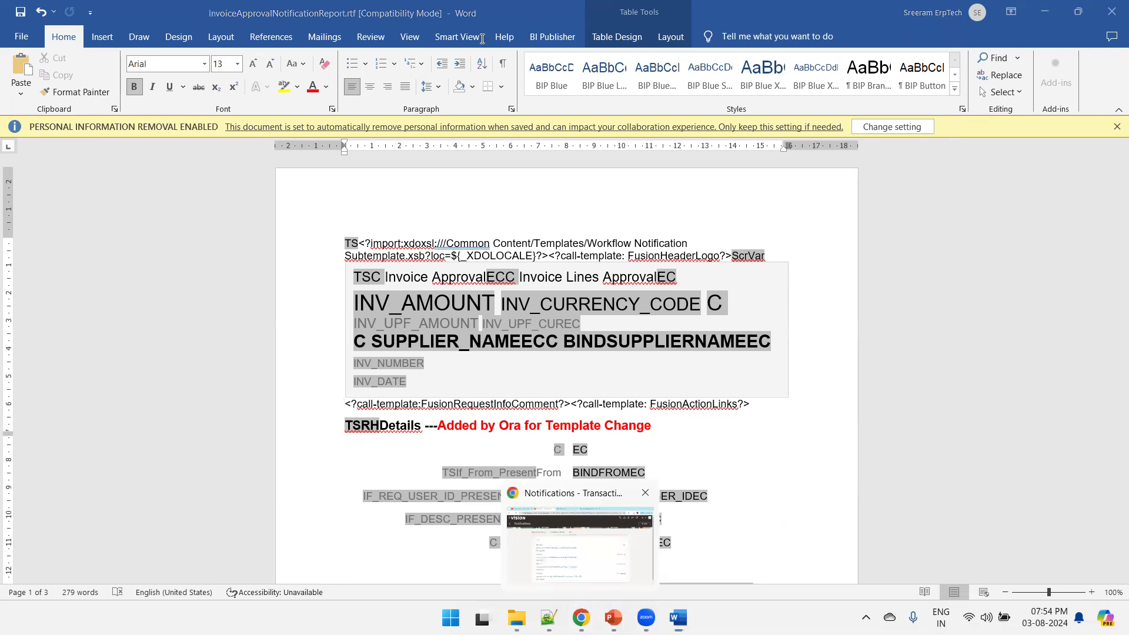
{"action": "left_click", "coordinate": [579, 544]}
{"action": "left_click", "coordinate": [638, 15]}
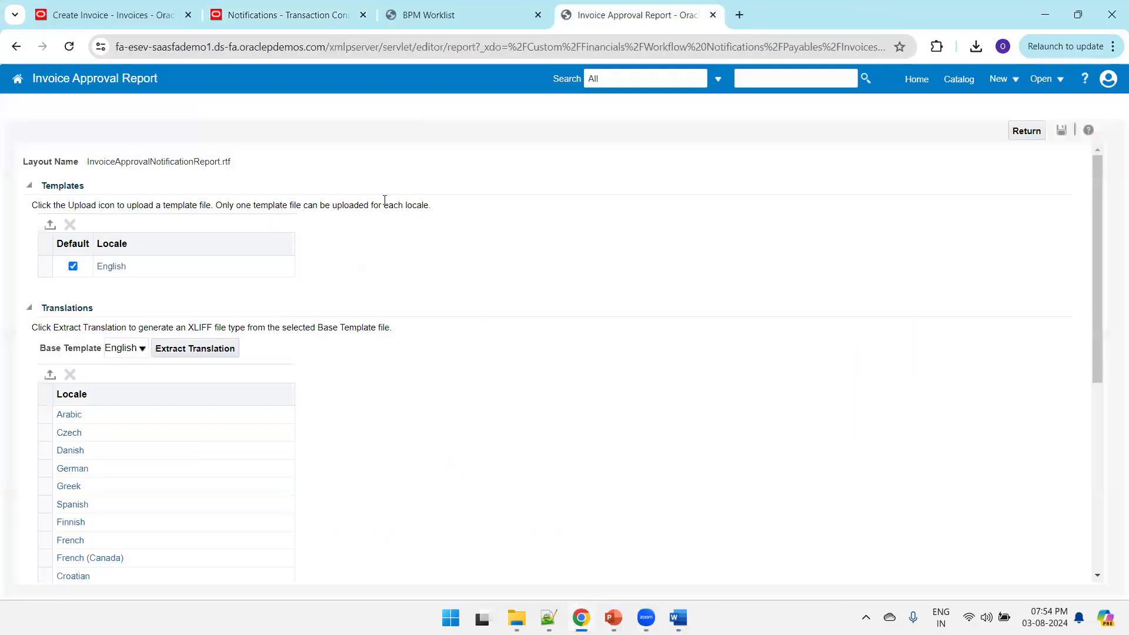
{"action": "left_click", "coordinate": [1026, 130]}
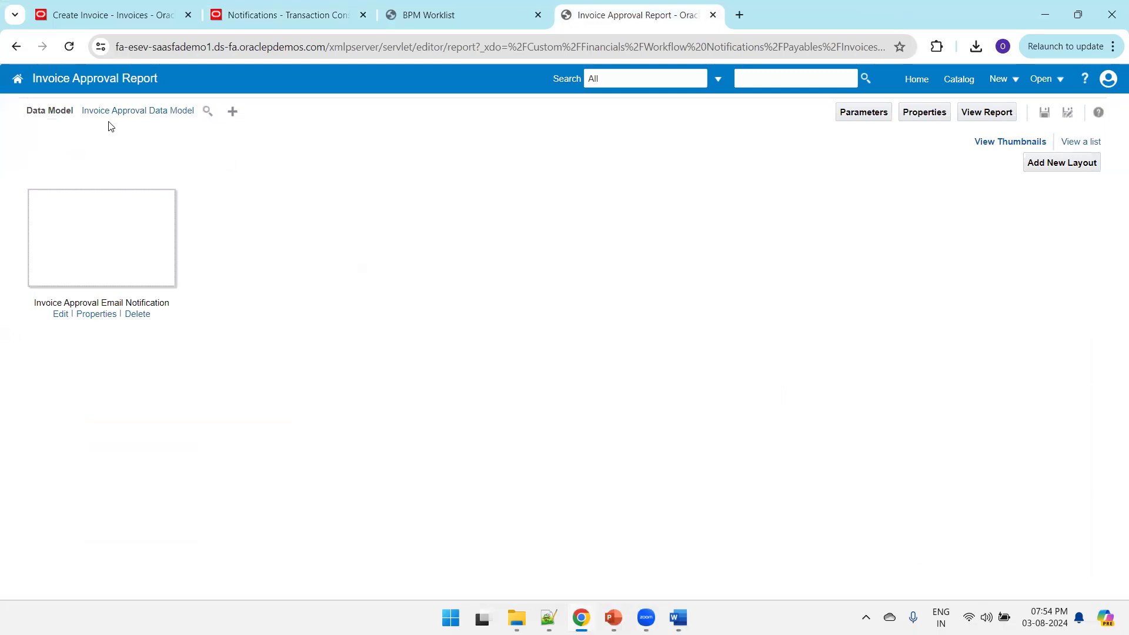